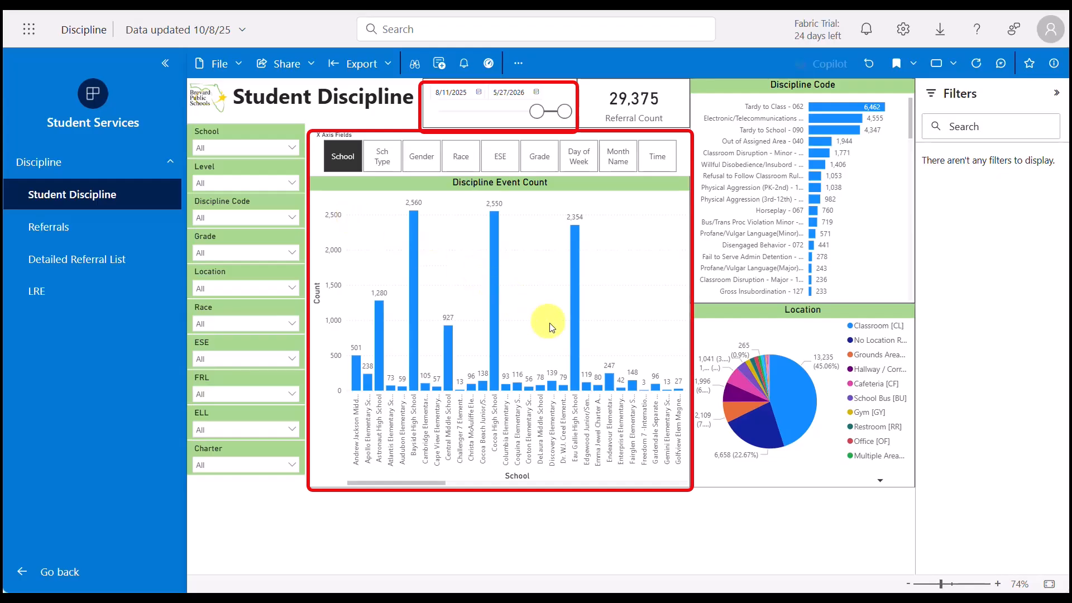
Step: Open the Discipline Event Count chart in Explore this data (preview)
{"action": "left_click", "coordinate": [343, 162]}
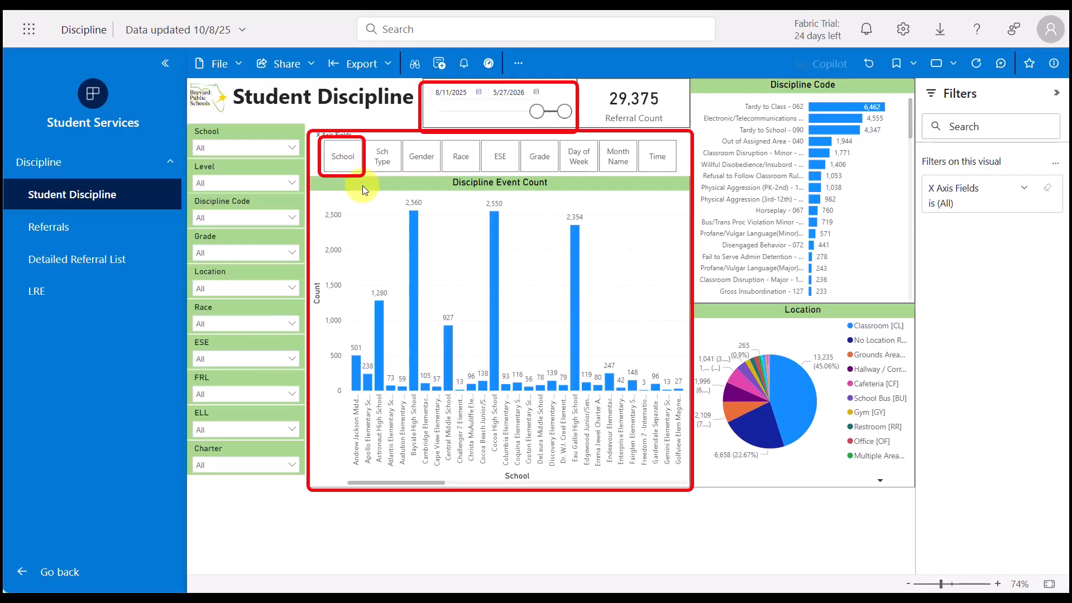
{"action": "left_click", "coordinate": [427, 180]}
{"action": "left_click", "coordinate": [681, 167]}
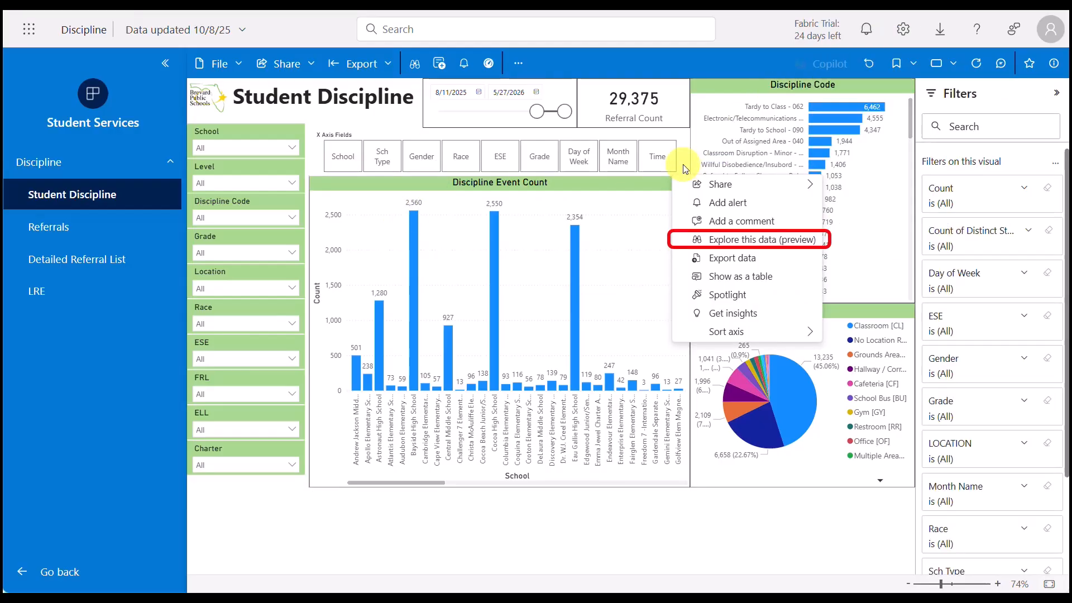
{"action": "left_click", "coordinate": [820, 242]}
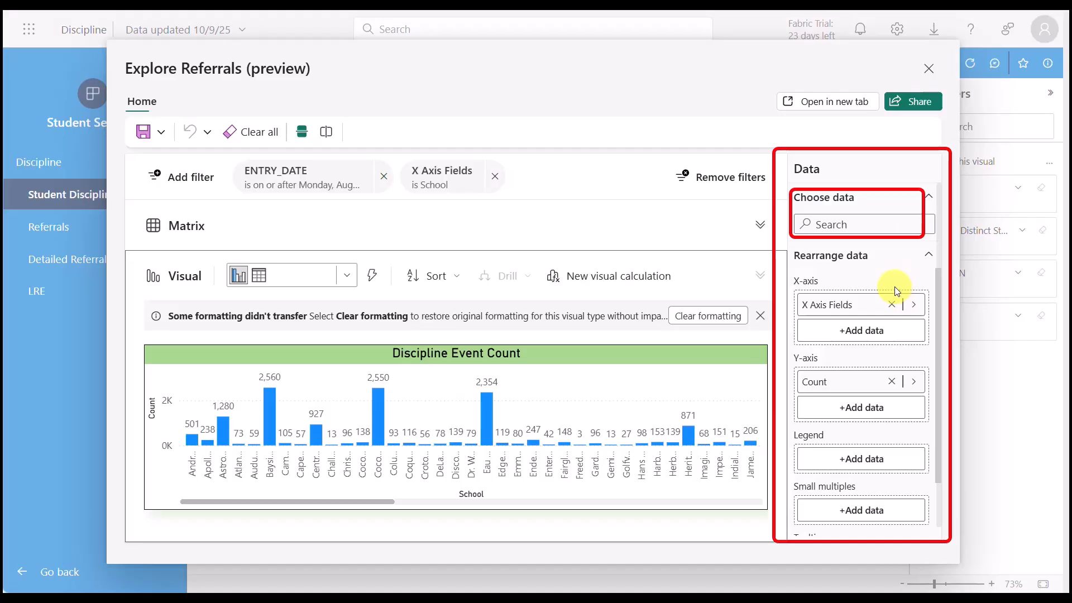
Step: Add the Count of Distinct Students and Total Suspen Days measures to the explored chart and leave the exploration without saving
{"action": "left_click", "coordinate": [915, 198]}
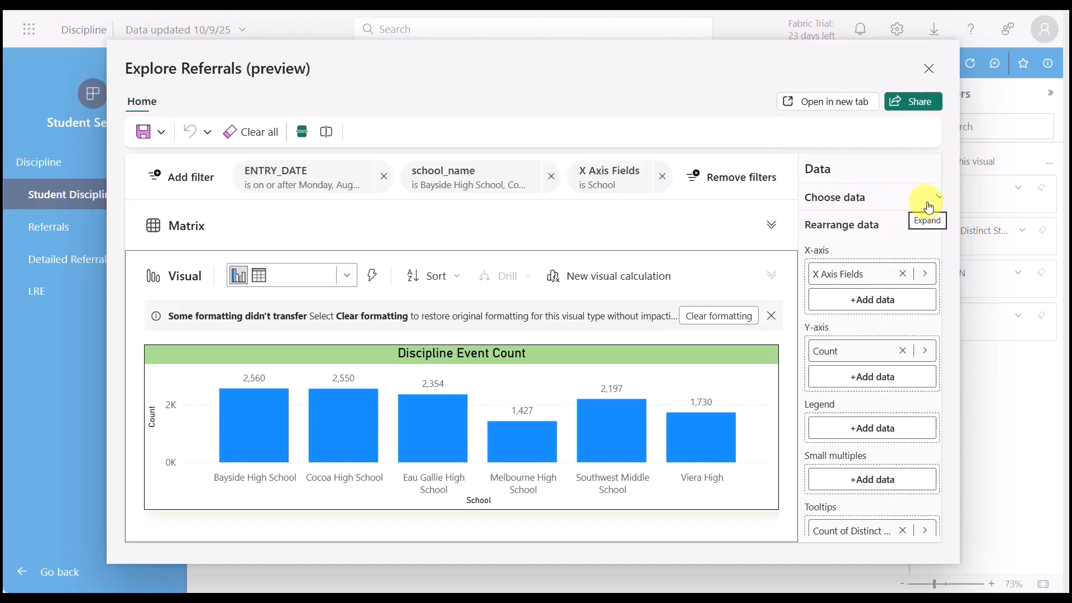
{"action": "left_click", "coordinate": [937, 200]}
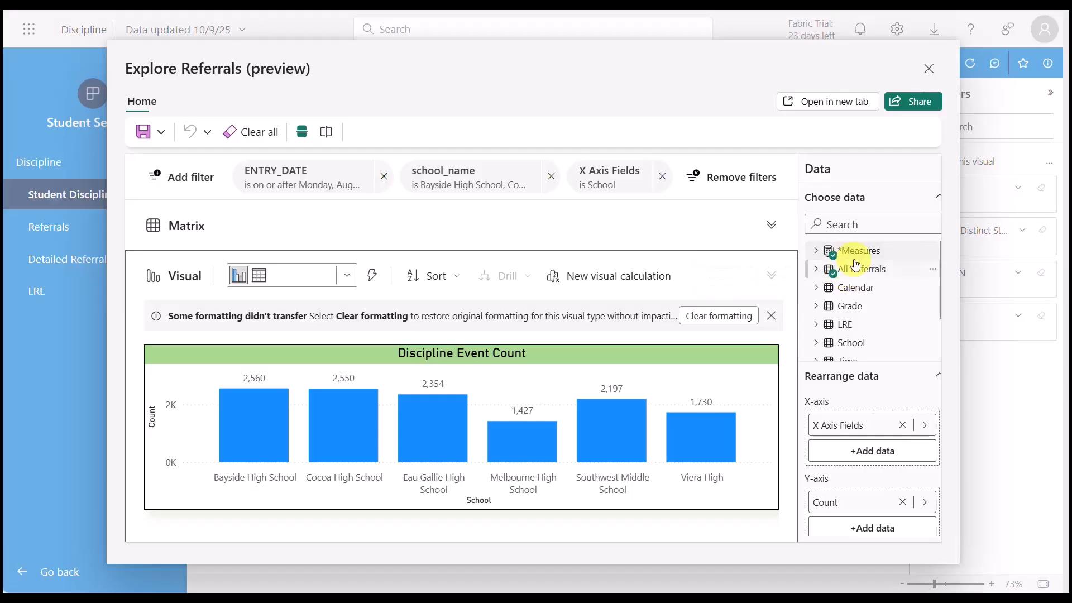
{"action": "left_click", "coordinate": [816, 252]}
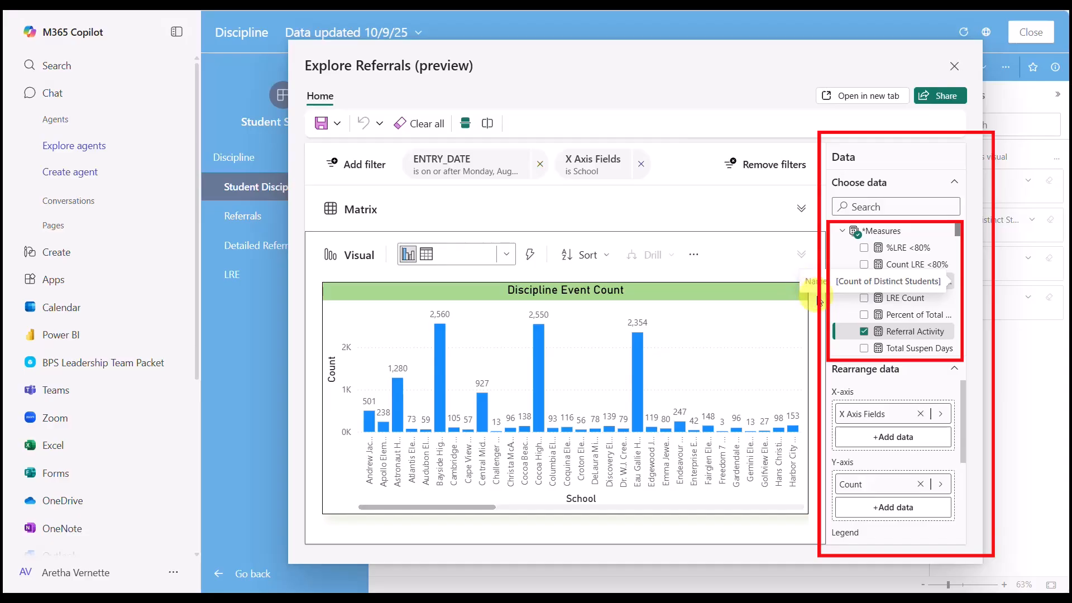
{"action": "left_click", "coordinate": [864, 281]}
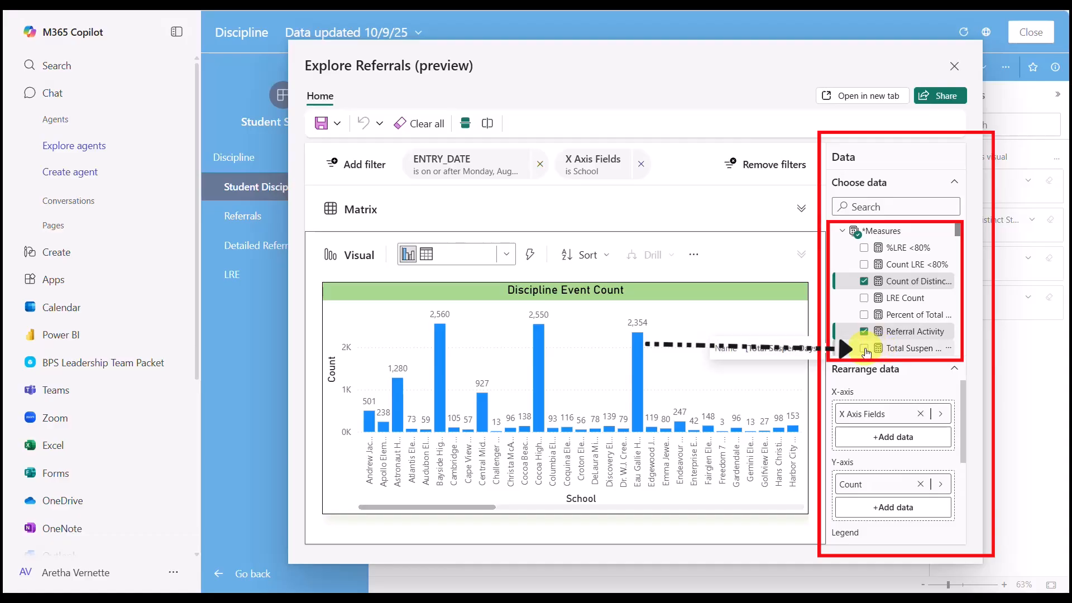
{"action": "left_click", "coordinate": [864, 348]}
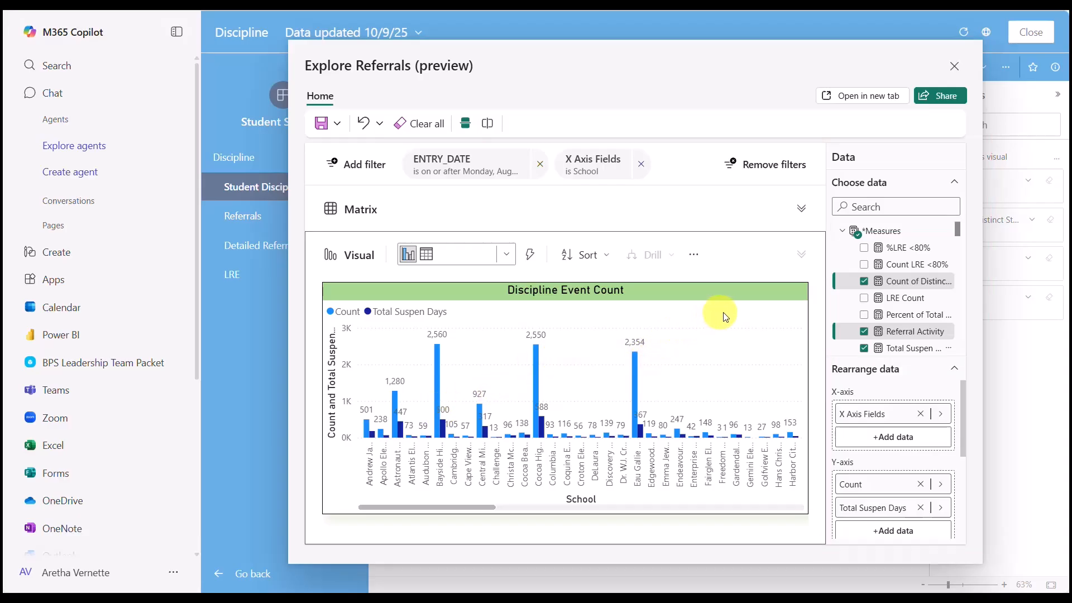
{"action": "left_click", "coordinate": [953, 66]}
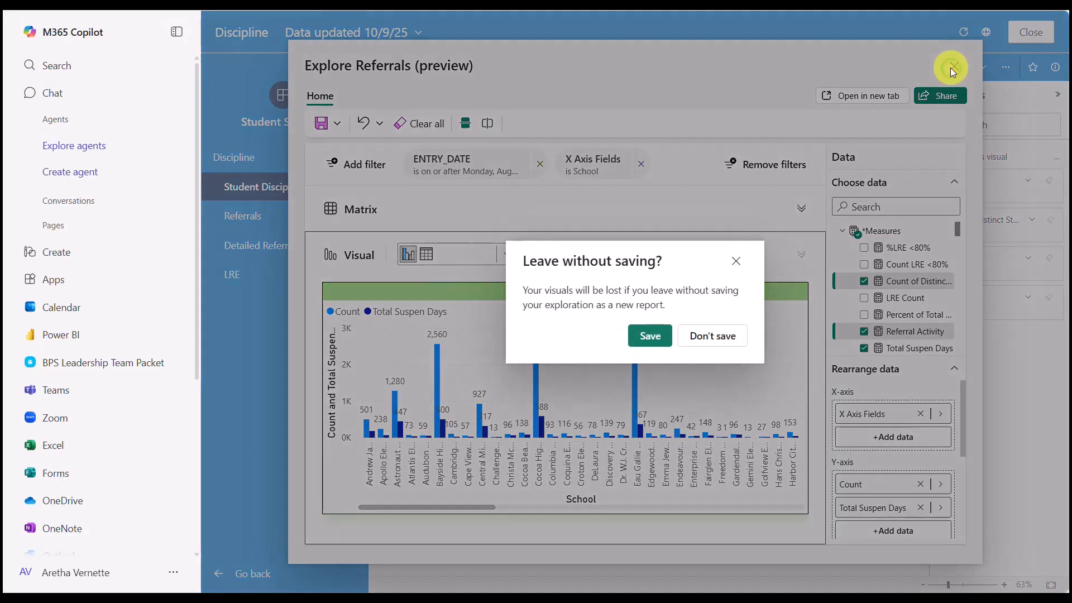
{"action": "left_click", "coordinate": [702, 337]}
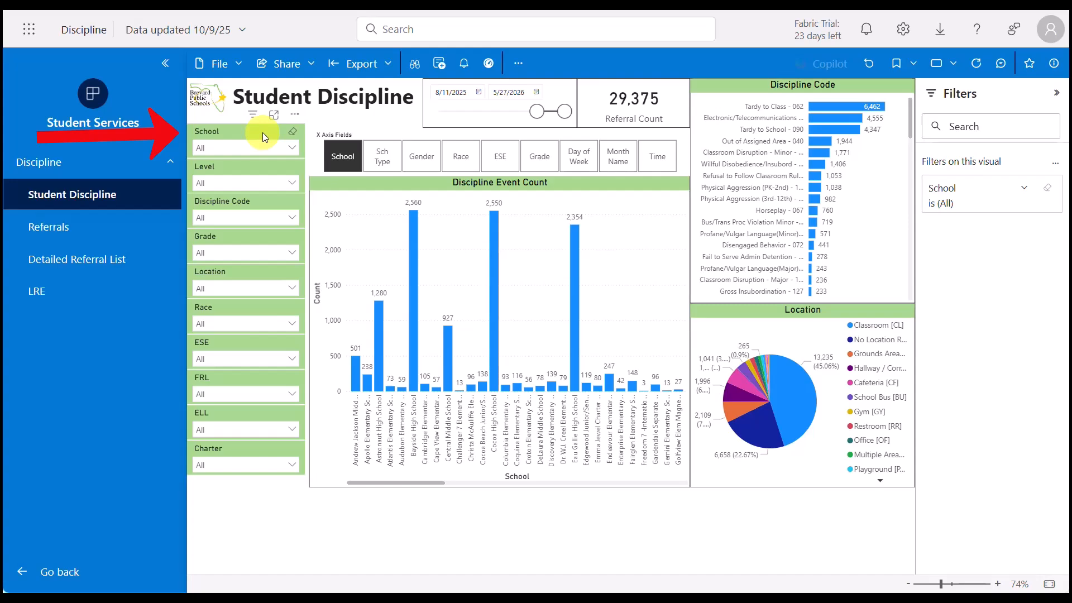
Step: Filter the report's School slicer to Bayside High School and Cocoa High School
{"action": "left_click", "coordinate": [278, 152]}
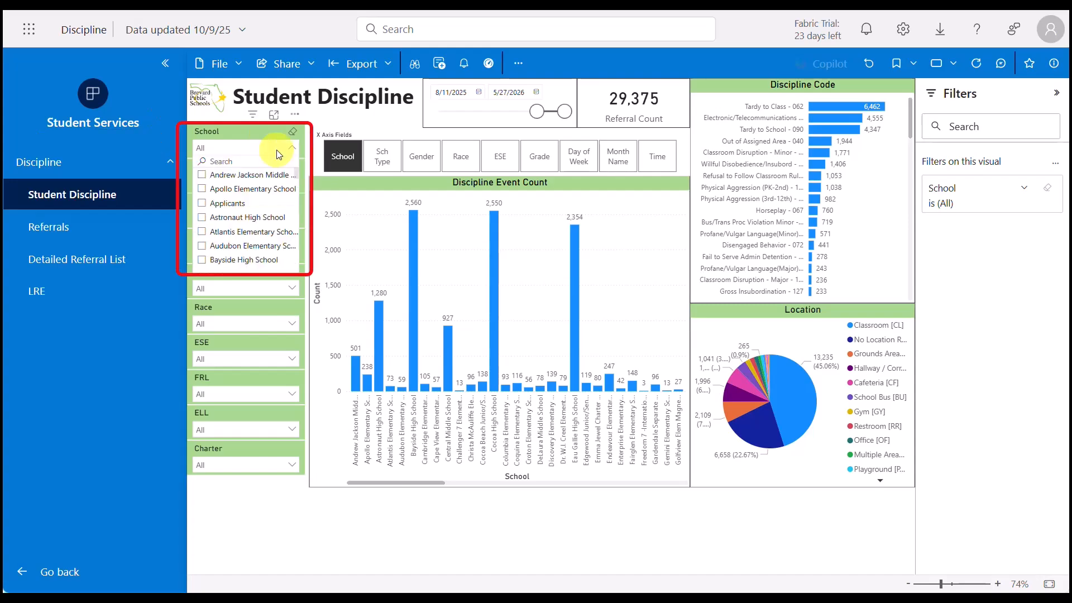
{"action": "type", "text": "bays"}
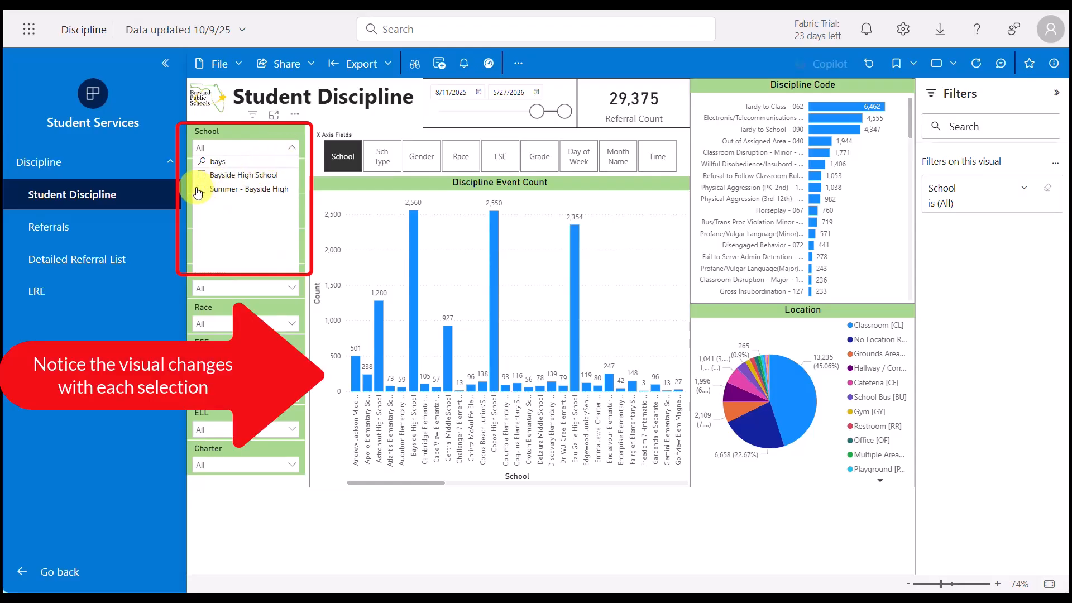
{"action": "left_click", "coordinate": [201, 174]}
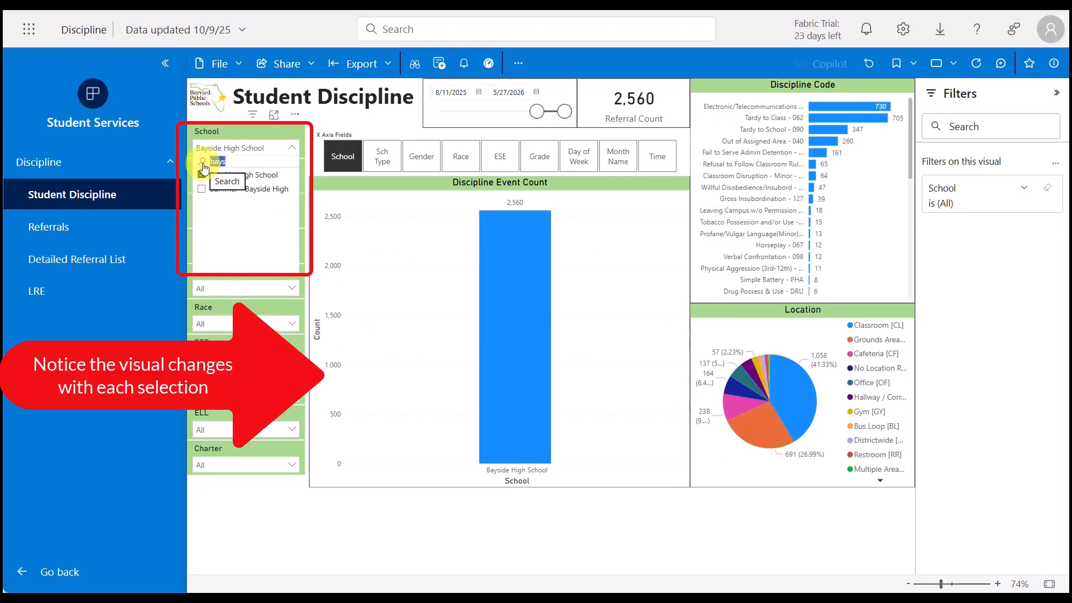
{"action": "type", "text": "coco"}
{"action": "left_click", "coordinate": [201, 203]}
Step: Add Eau Gallie High School and Melbourne High School to the School slicer's selection
{"action": "left_click_drag", "start_coordinate": [238, 160], "coordinate": [197, 170]}
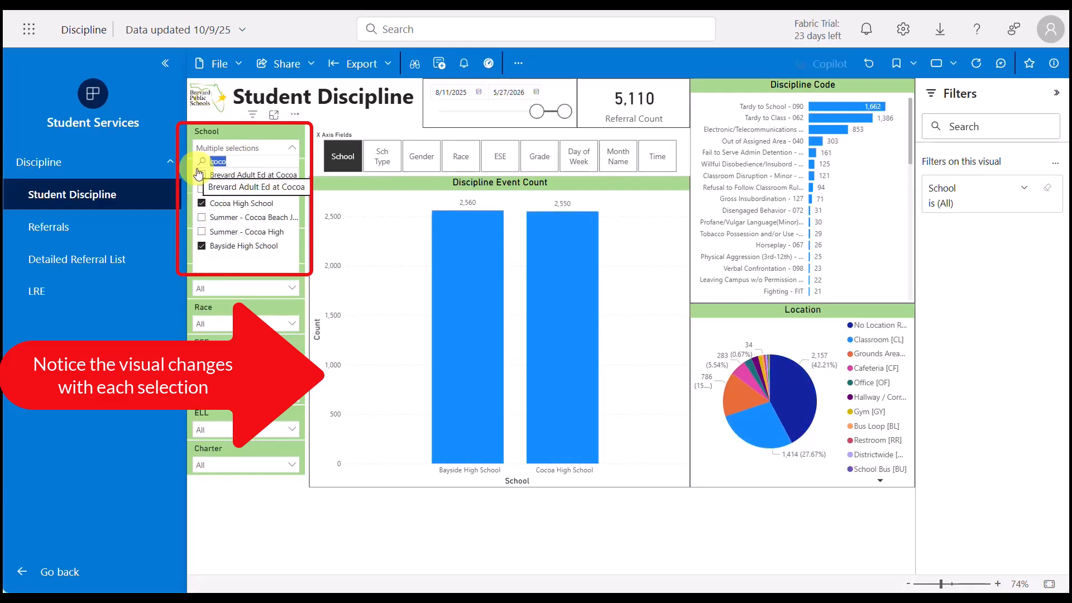
{"action": "type", "text": "eau g"}
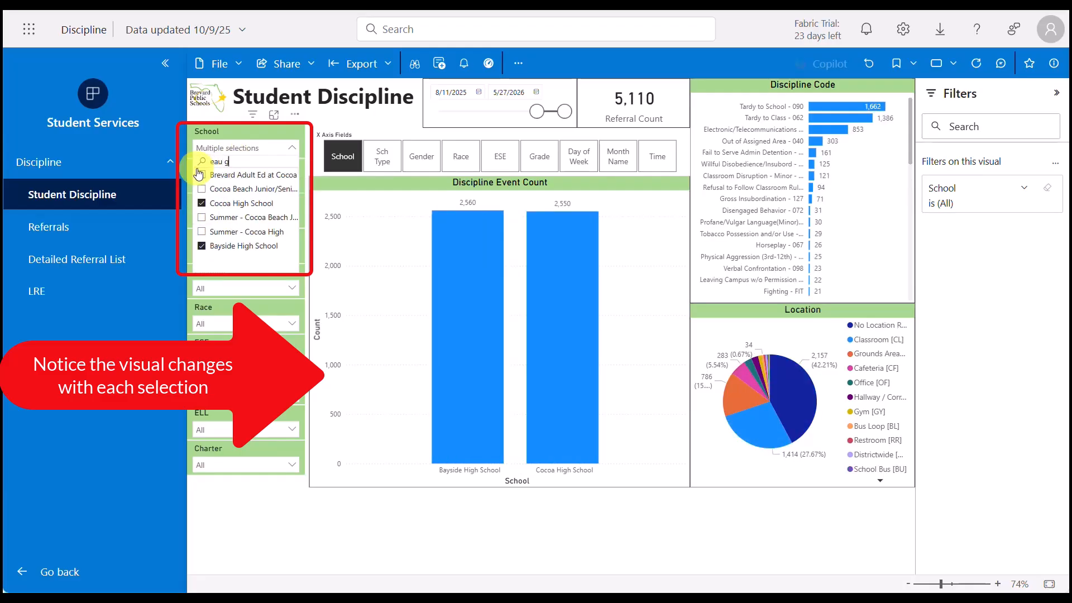
{"action": "left_click", "coordinate": [201, 175]}
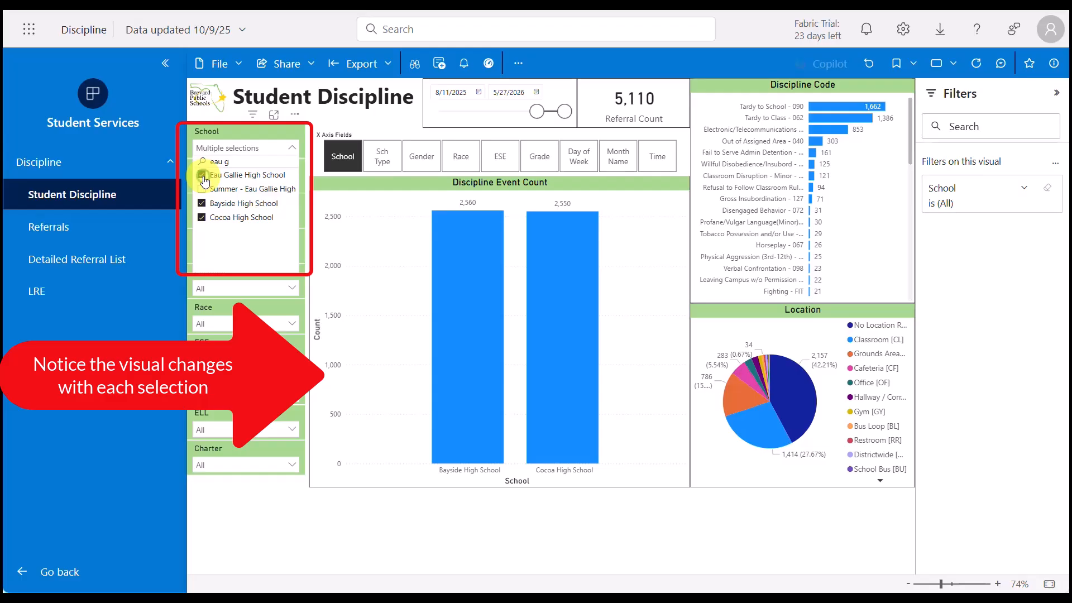
{"action": "left_click_drag", "start_coordinate": [256, 164], "coordinate": [198, 168]}
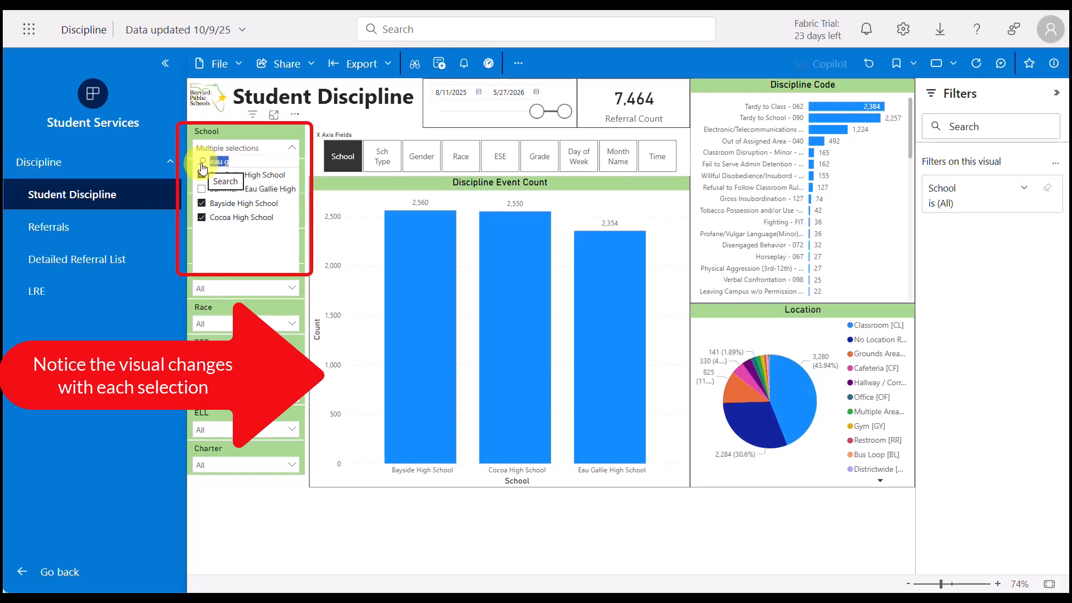
{"action": "type", "text": "melb"}
{"action": "left_click", "coordinate": [201, 204]}
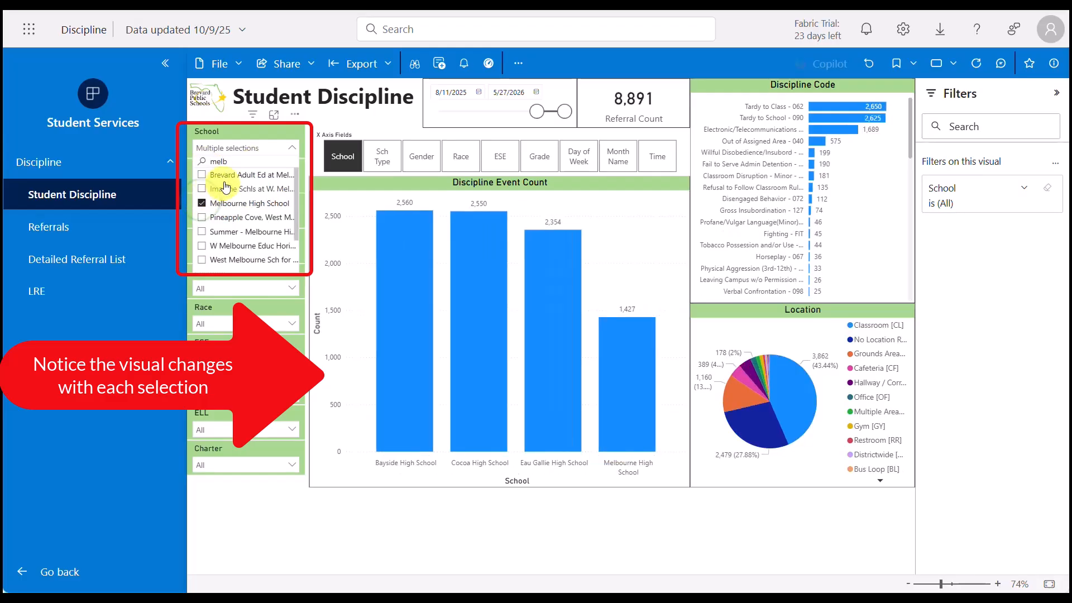
Step: Include Viera High and Southwest Middle School in the School slicer's selection
{"action": "left_click_drag", "start_coordinate": [231, 161], "coordinate": [190, 157]}
{"action": "type", "text": "Viera h"}
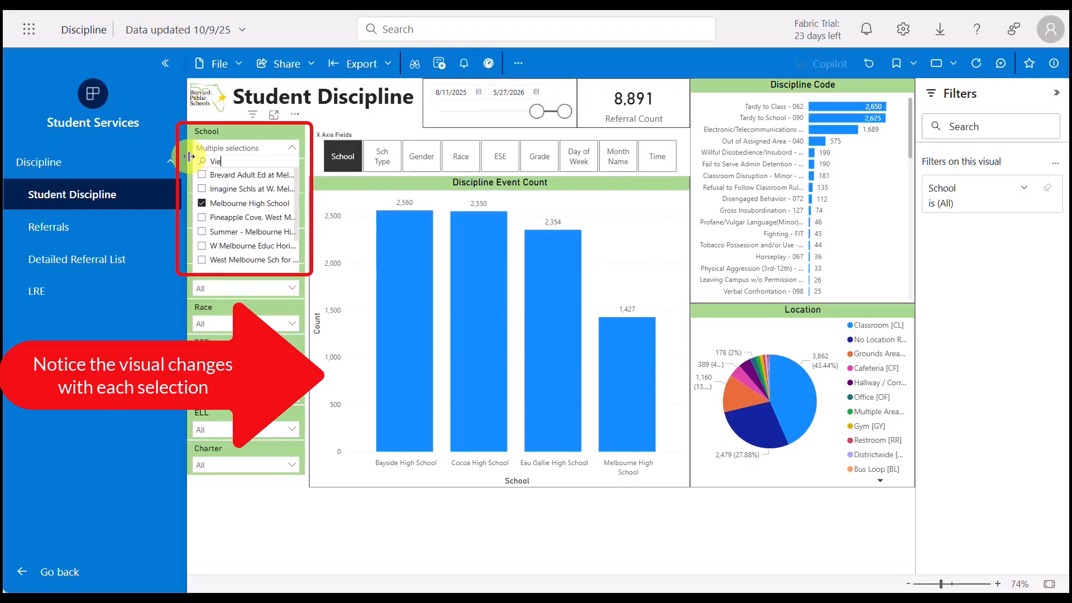
{"action": "left_click", "coordinate": [202, 190]}
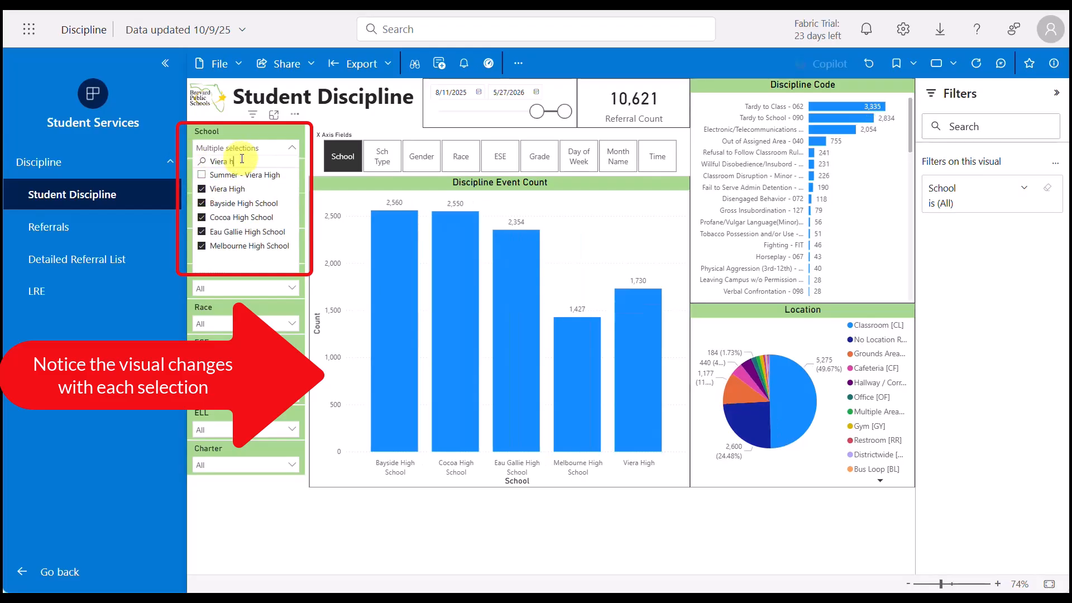
{"action": "left_click_drag", "start_coordinate": [237, 161], "coordinate": [189, 157]}
{"action": "type", "text": "s"}
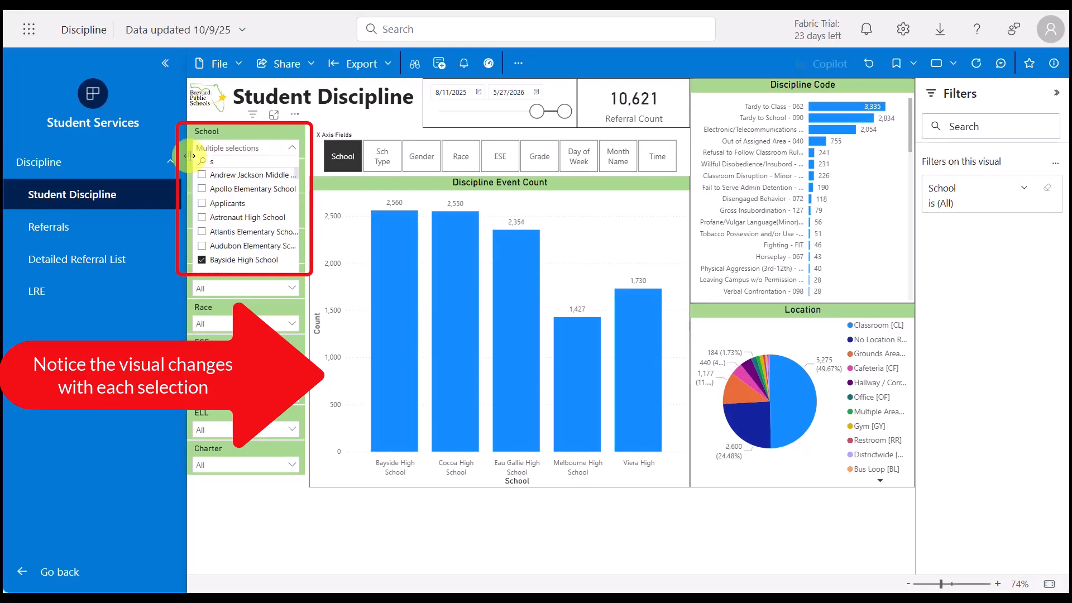
{"action": "type", "text": "outhwest"}
{"action": "left_click", "coordinate": [203, 174]}
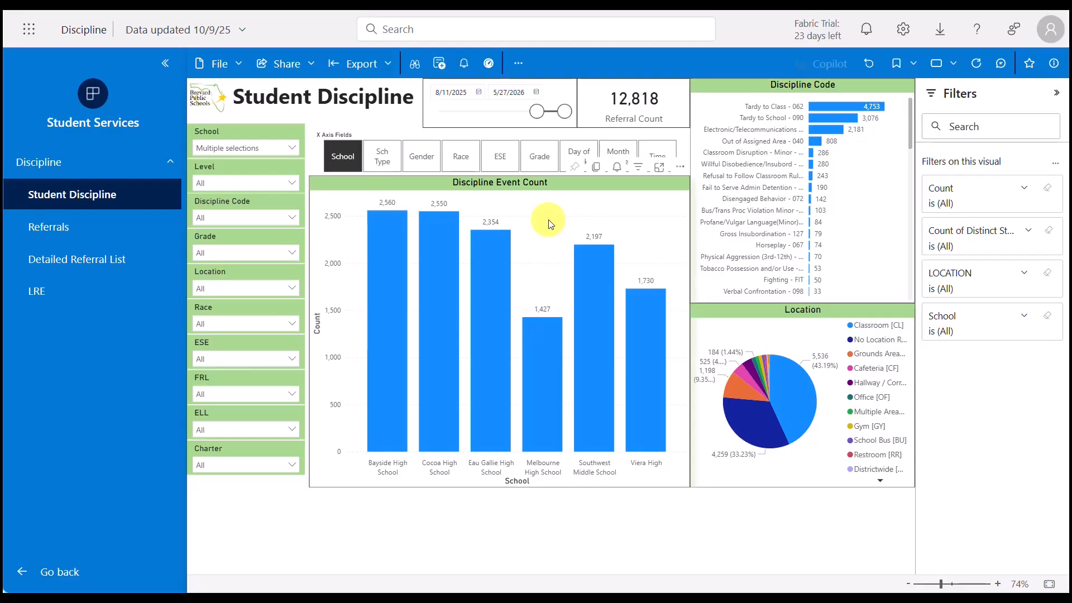
Step: Copy the Discipline Event Count chart as an image with caption and paste it into the blank Word document
{"action": "right_click", "coordinate": [551, 223]}
{"action": "mouse_move", "coordinate": [569, 237]}
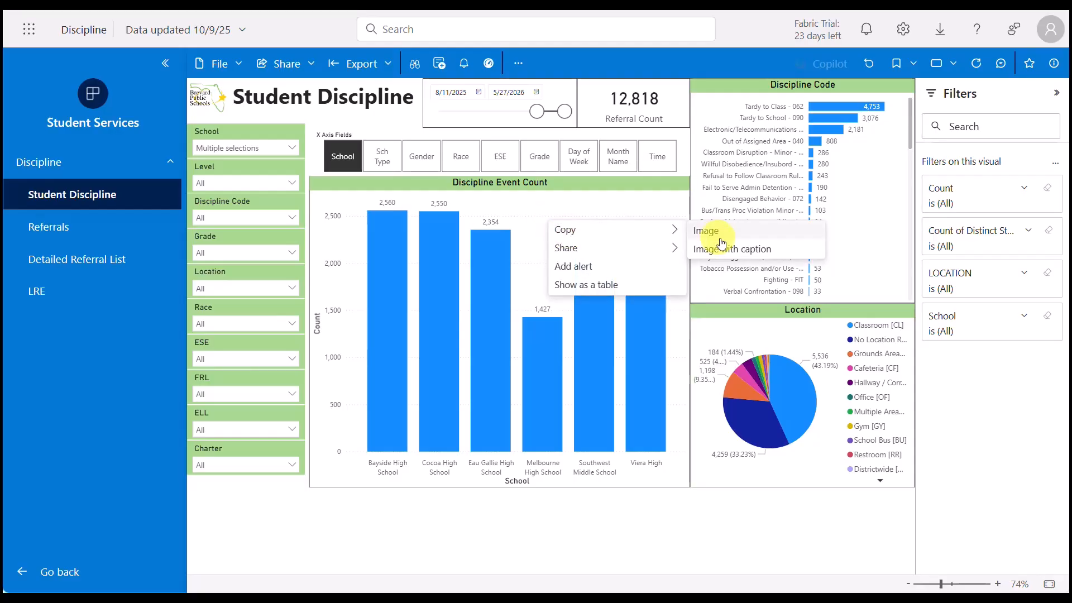
{"action": "left_click", "coordinate": [794, 256]}
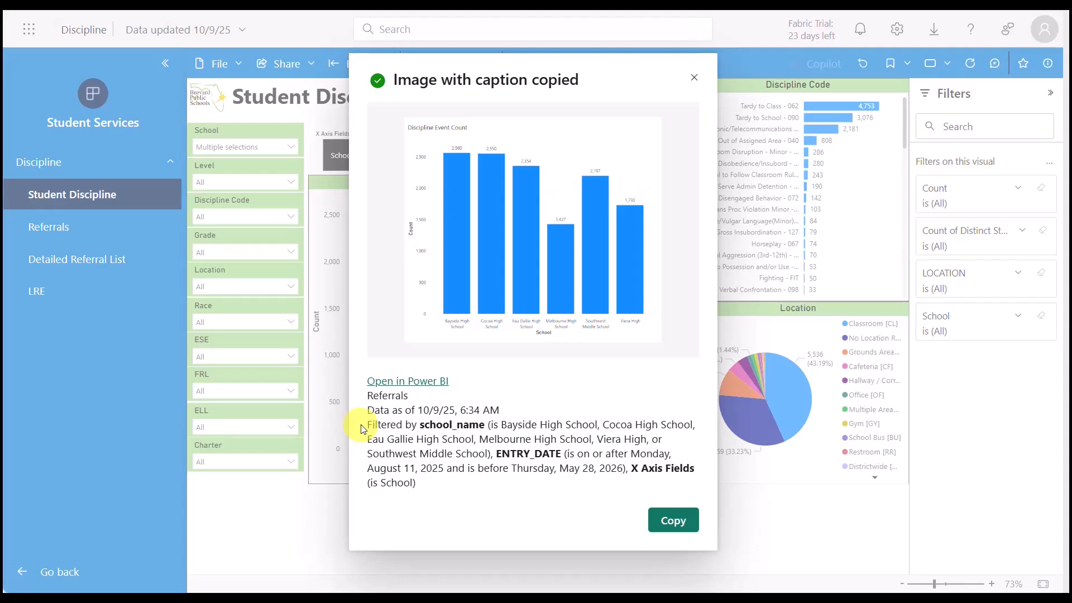
{"action": "left_click", "coordinate": [684, 527]}
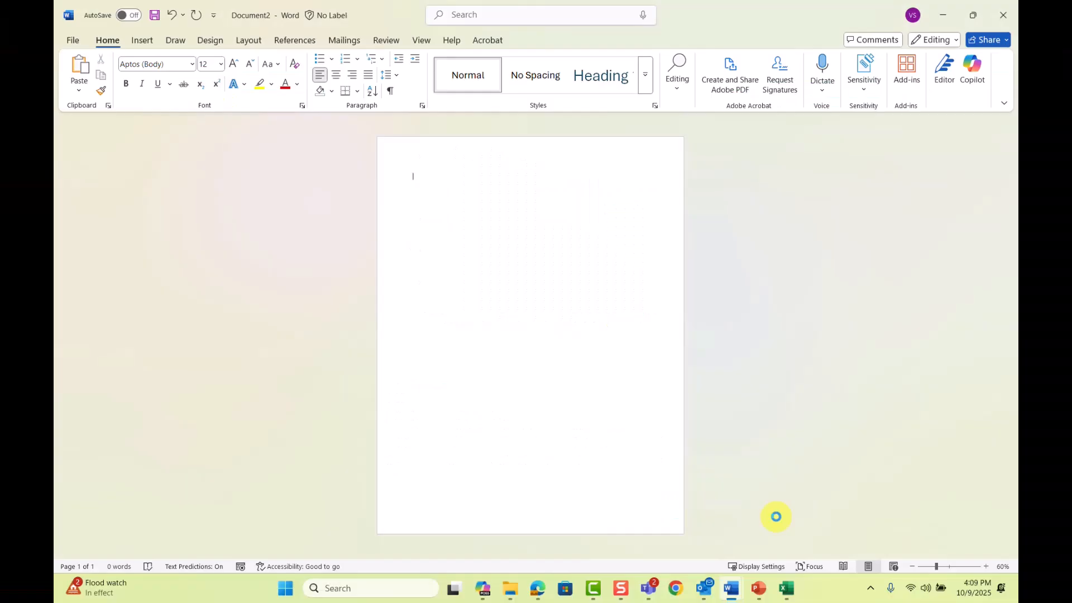
{"action": "key", "text": "ctrl+v"}
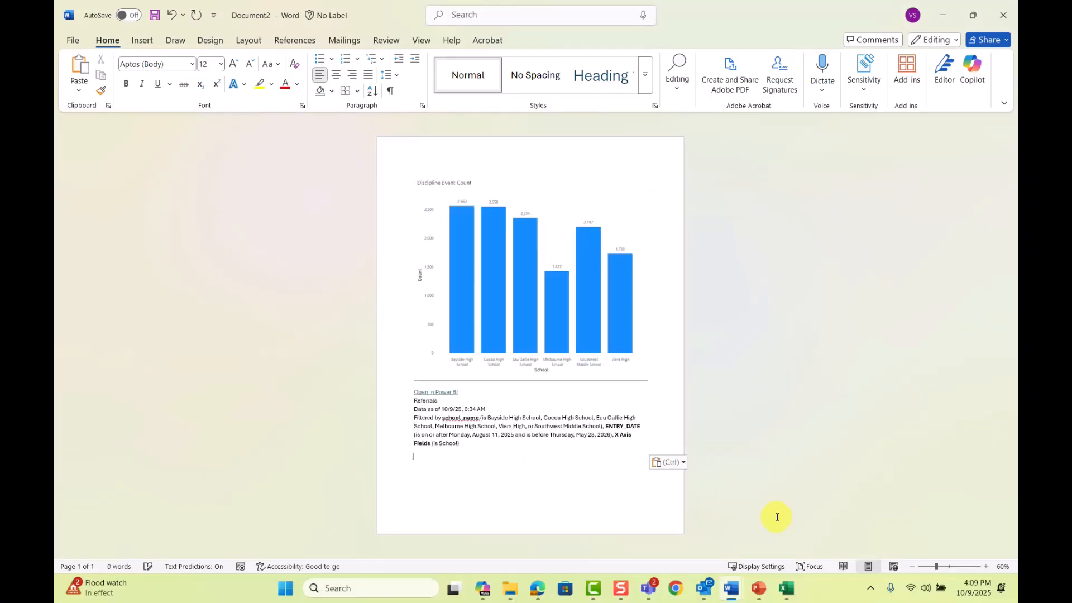
Step: Switch to PowerPoint and paste the captioned chart image onto blank slide 2
{"action": "mouse_move", "coordinate": [758, 588]}
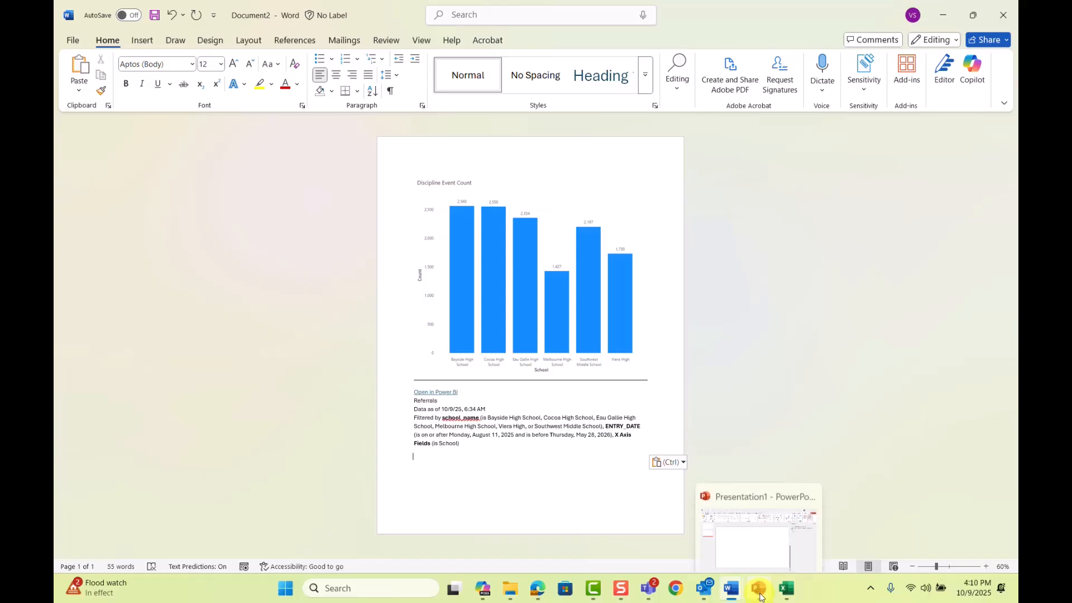
{"action": "left_click", "coordinate": [730, 536]}
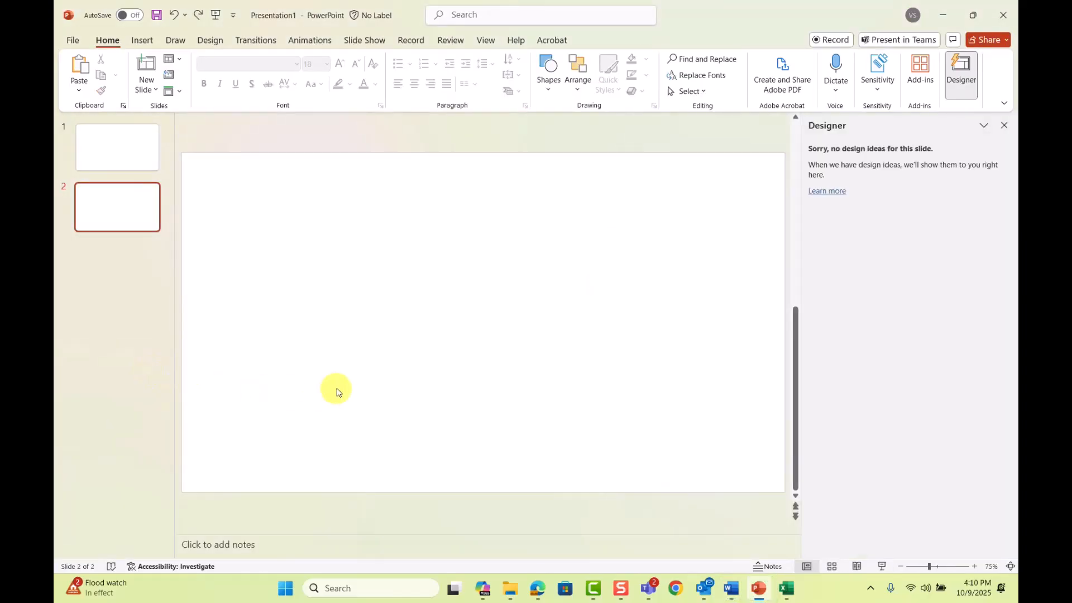
{"action": "left_click", "coordinate": [351, 370]}
{"action": "key", "text": "ctrl+v"}
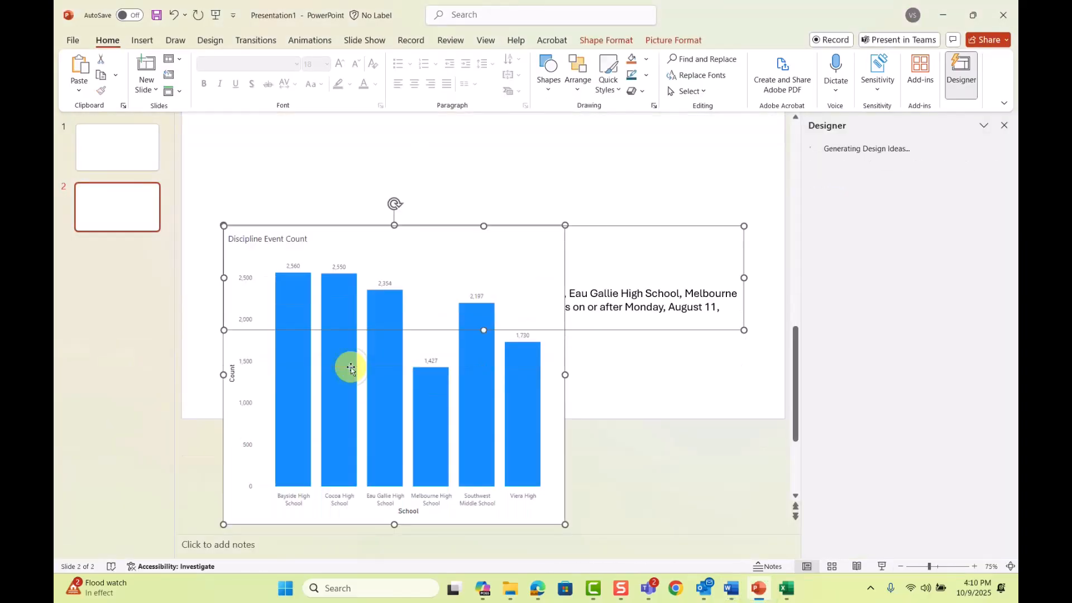
{"action": "left_click", "coordinate": [699, 380]}
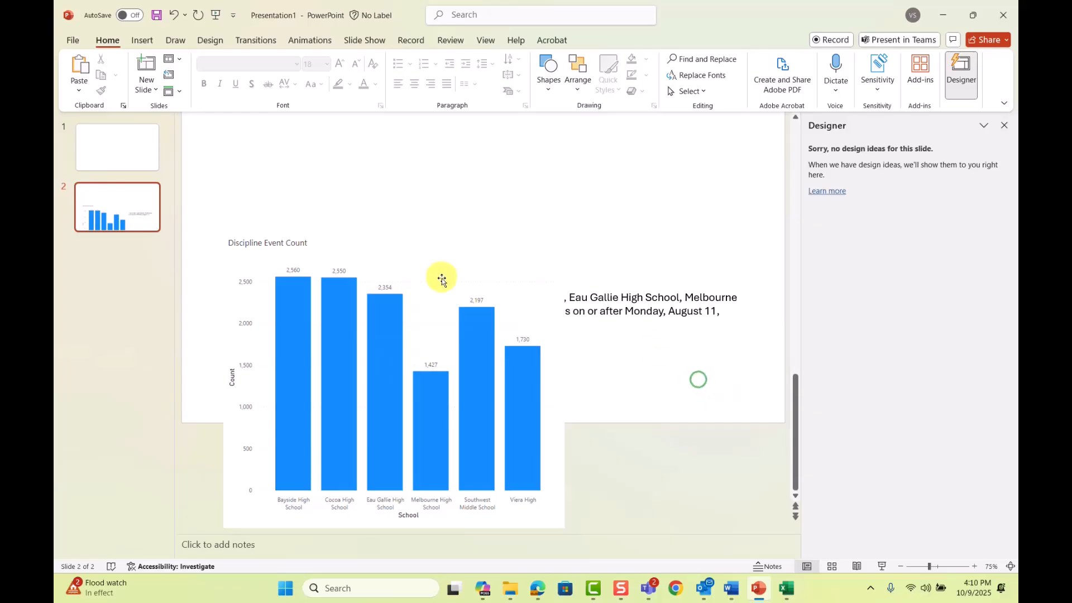
Step: Move the chart up and left within slide 2 and resize the caption table to fit beside it at about the chart's height
{"action": "left_click", "coordinate": [411, 292]}
{"action": "left_click_drag", "start_coordinate": [411, 292], "coordinate": [386, 172]}
{"action": "left_click", "coordinate": [619, 390]}
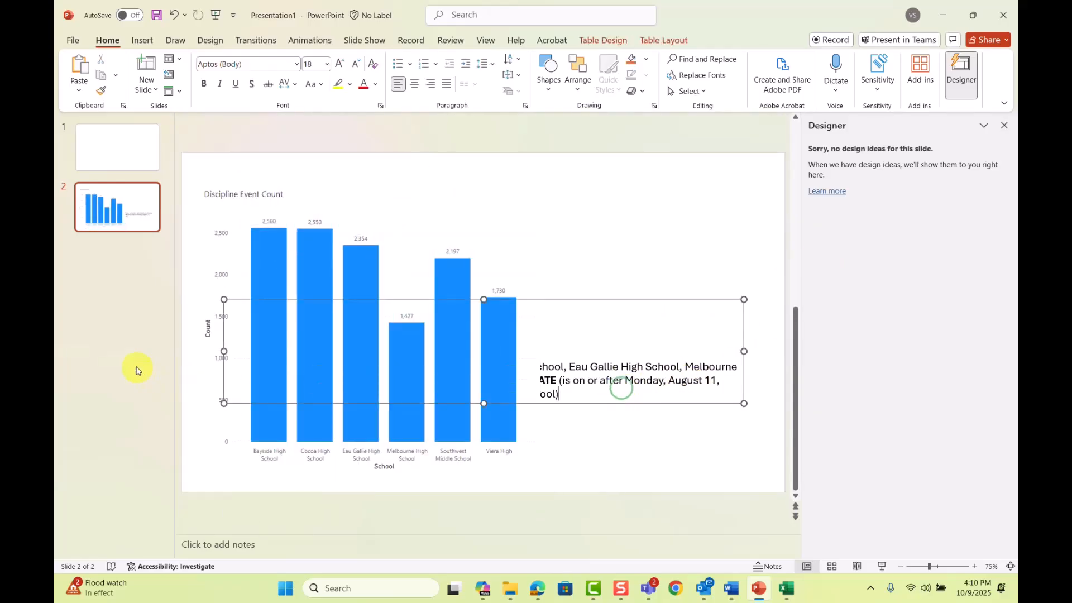
{"action": "left_click_drag", "start_coordinate": [225, 351], "coordinate": [547, 346]}
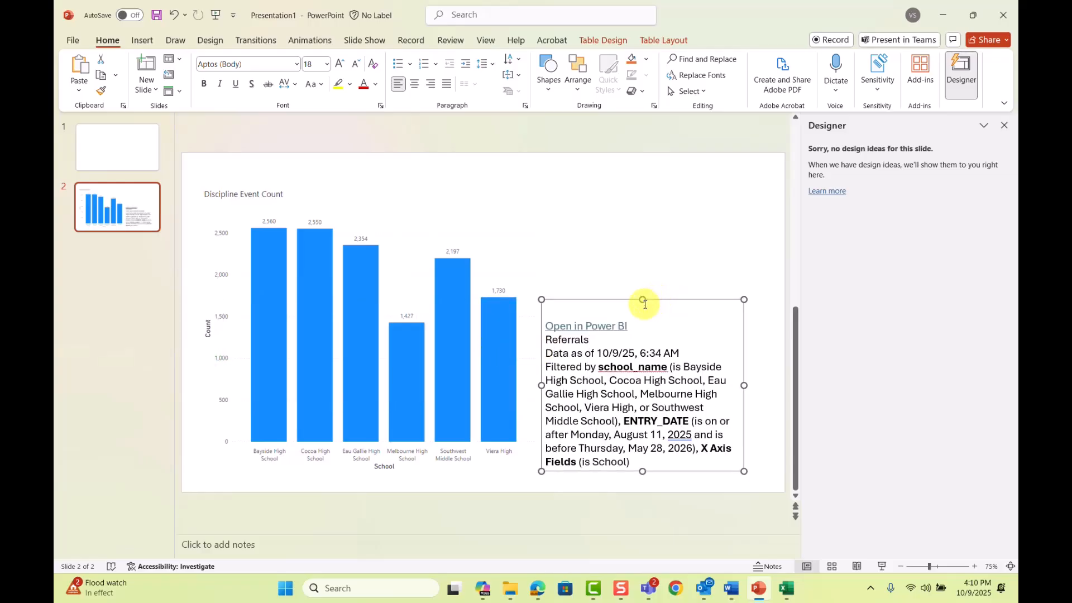
{"action": "left_click_drag", "start_coordinate": [643, 300], "coordinate": [643, 186]}
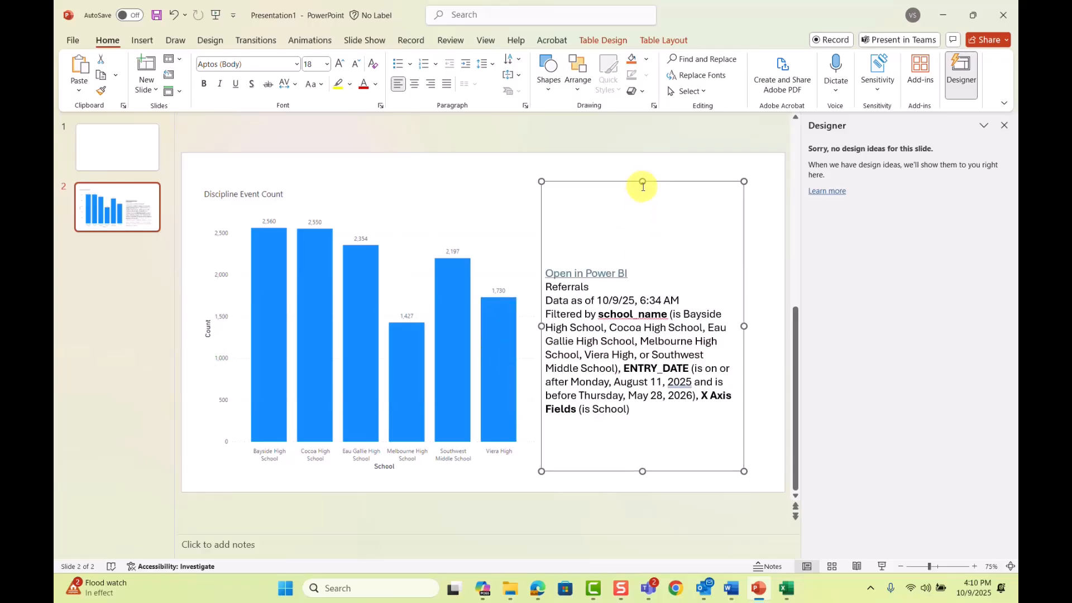
{"action": "left_click", "coordinate": [764, 400]}
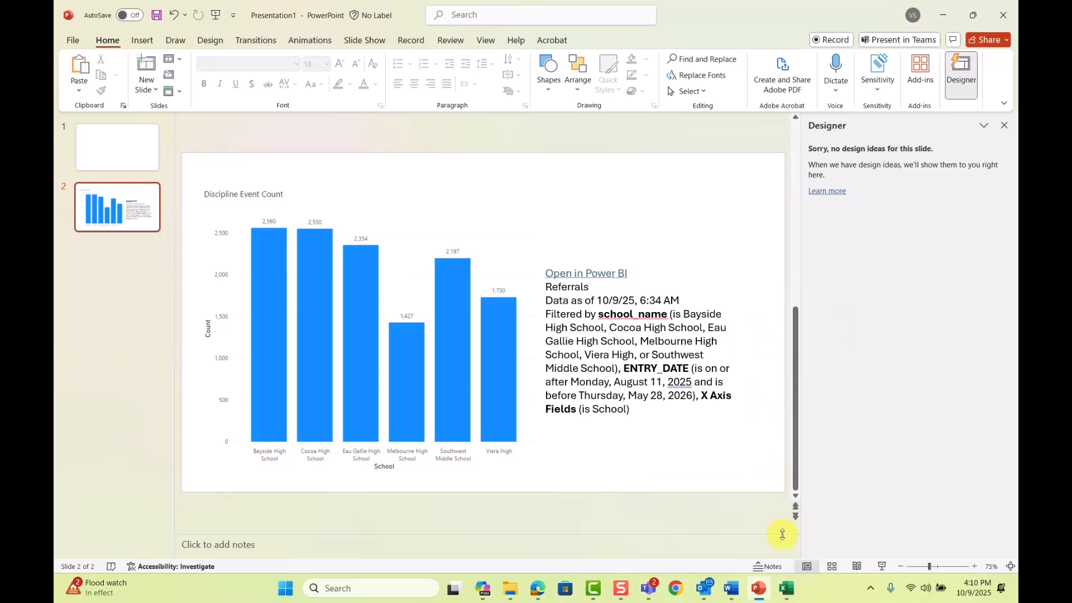
Step: Switch to Excel, paste the captioned chart image at cell A1 of the blank Sheet1 and shift the picture slightly sideways
{"action": "left_click", "coordinate": [791, 592]}
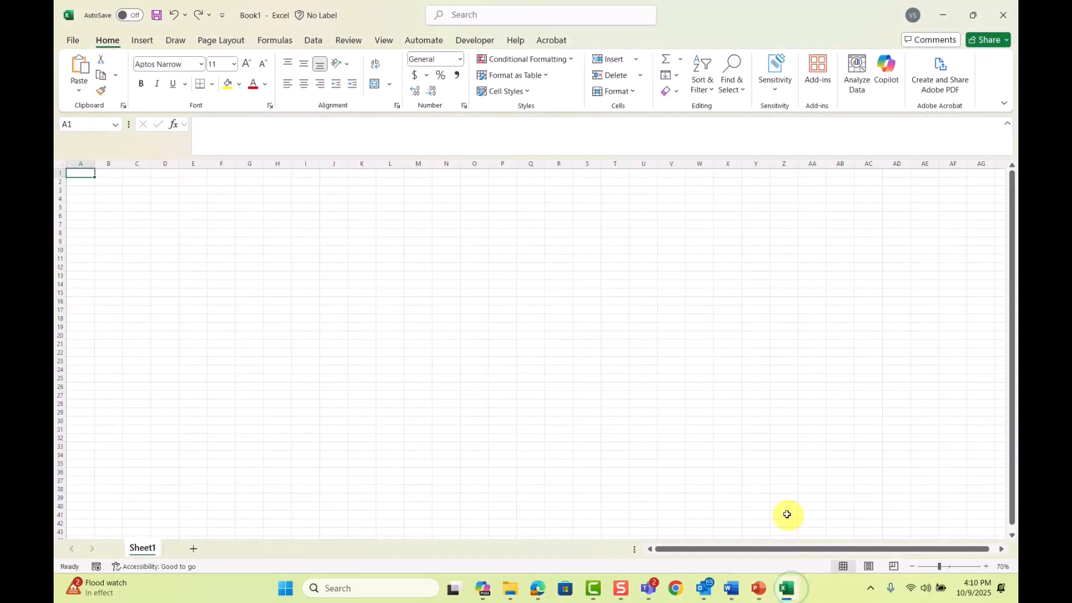
{"action": "key", "text": "ctrl+v"}
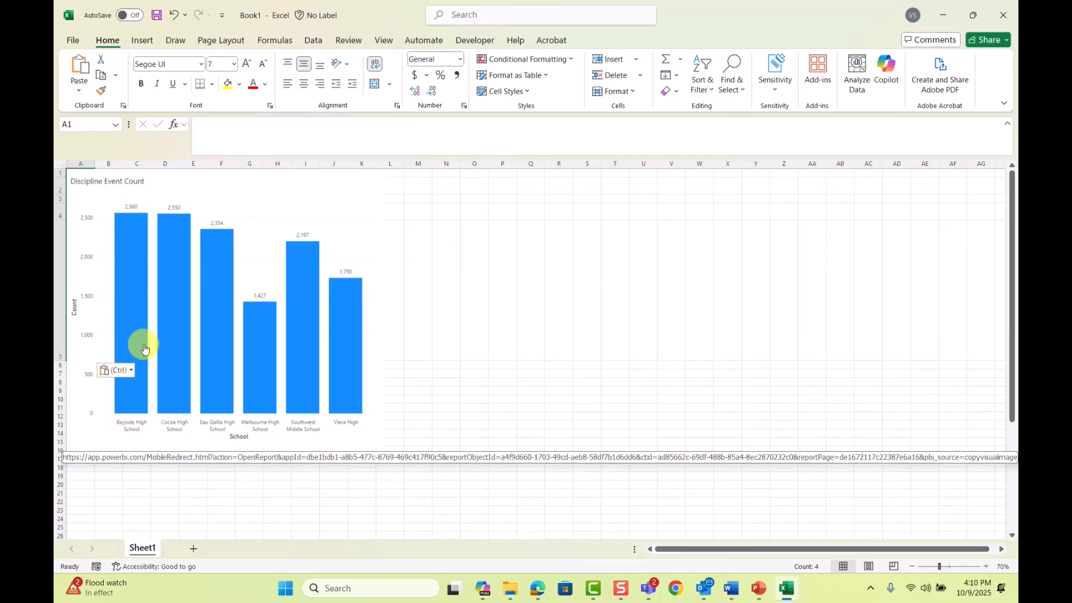
{"action": "right_click", "coordinate": [256, 226]}
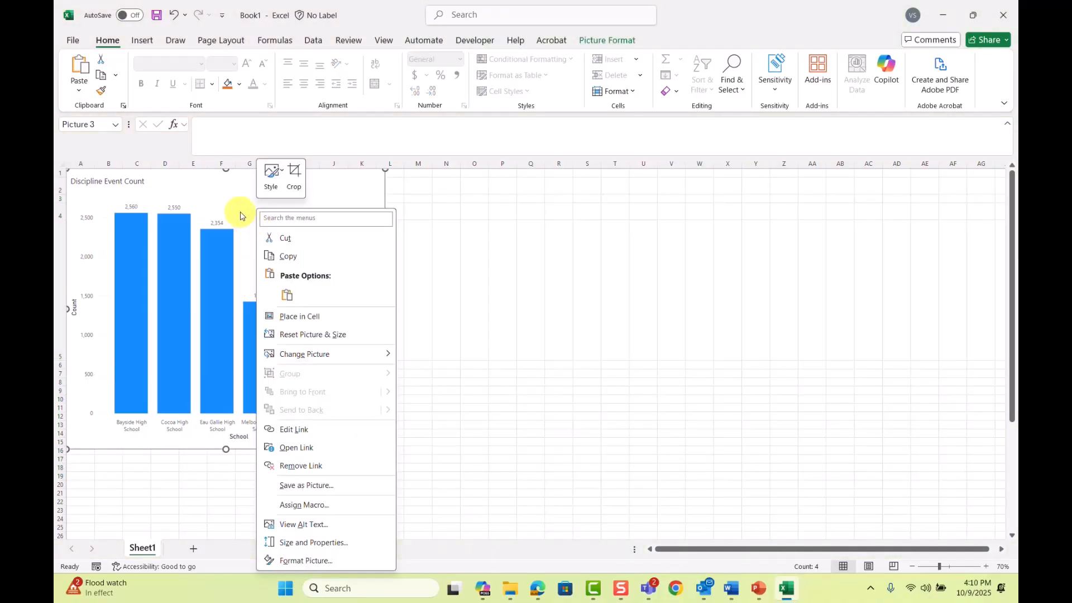
{"action": "left_click", "coordinate": [225, 195]}
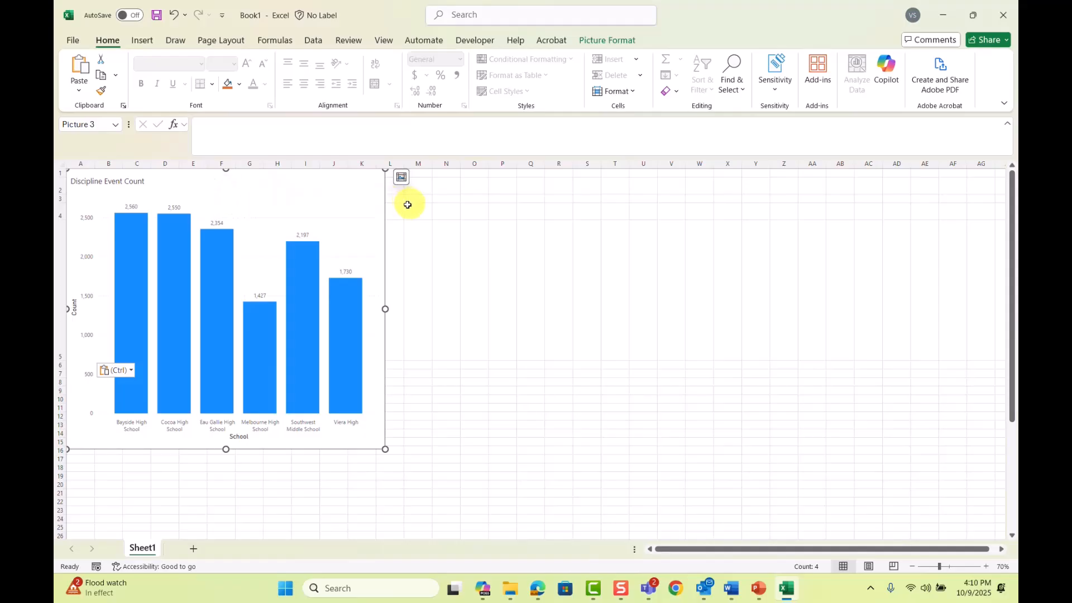
{"action": "left_click_drag", "start_coordinate": [302, 203], "coordinate": [332, 203]}
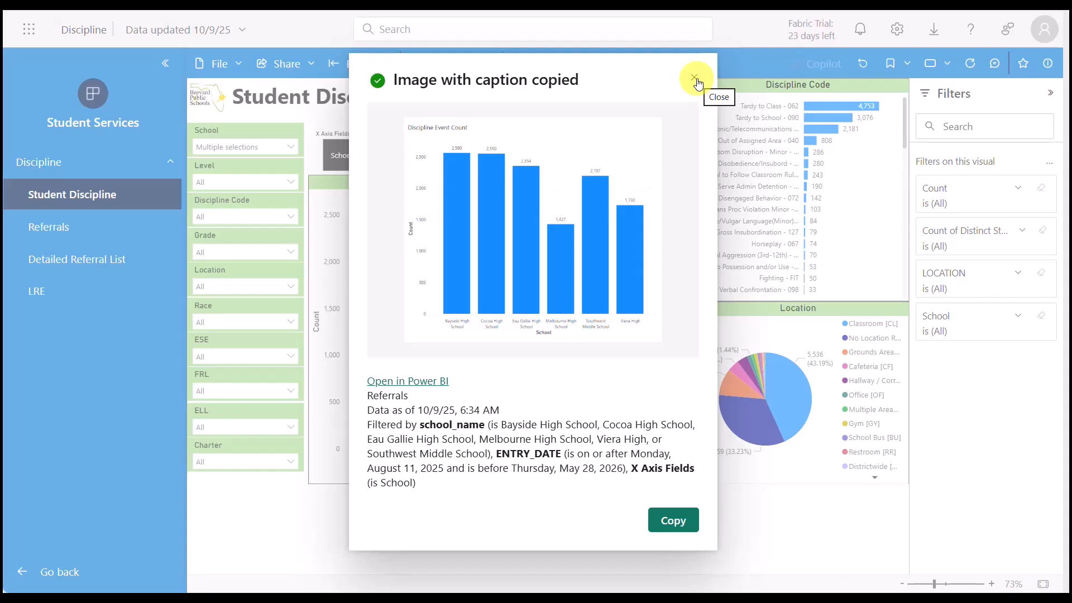
Step: Return to the Power BI report, dismiss the copied-image dialog and open the Discipline Event Count chart in Explore this data
{"action": "left_click", "coordinate": [696, 78]}
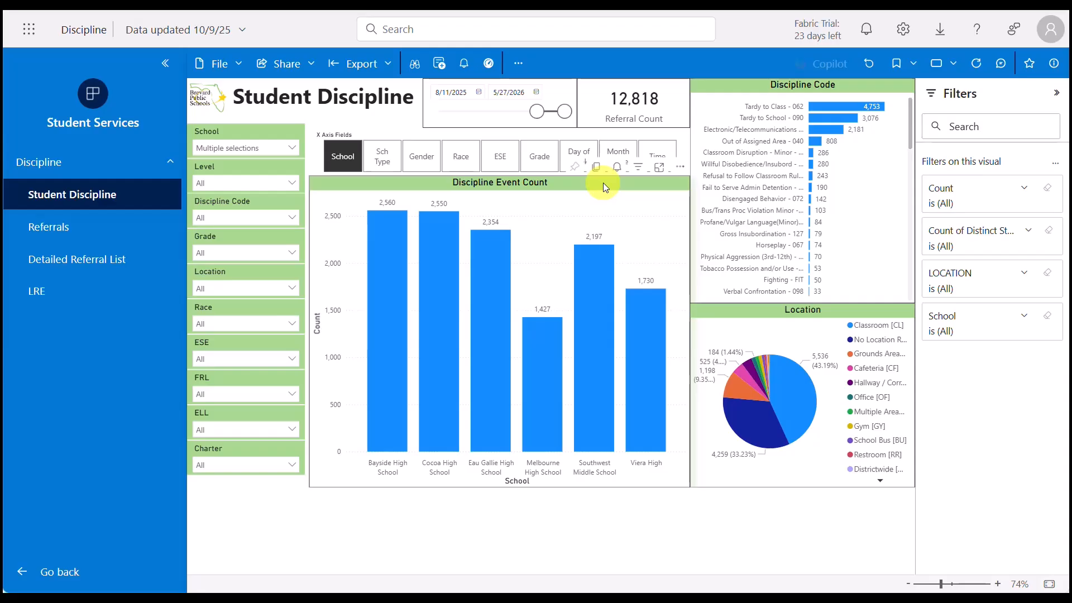
{"action": "left_click", "coordinate": [603, 182]}
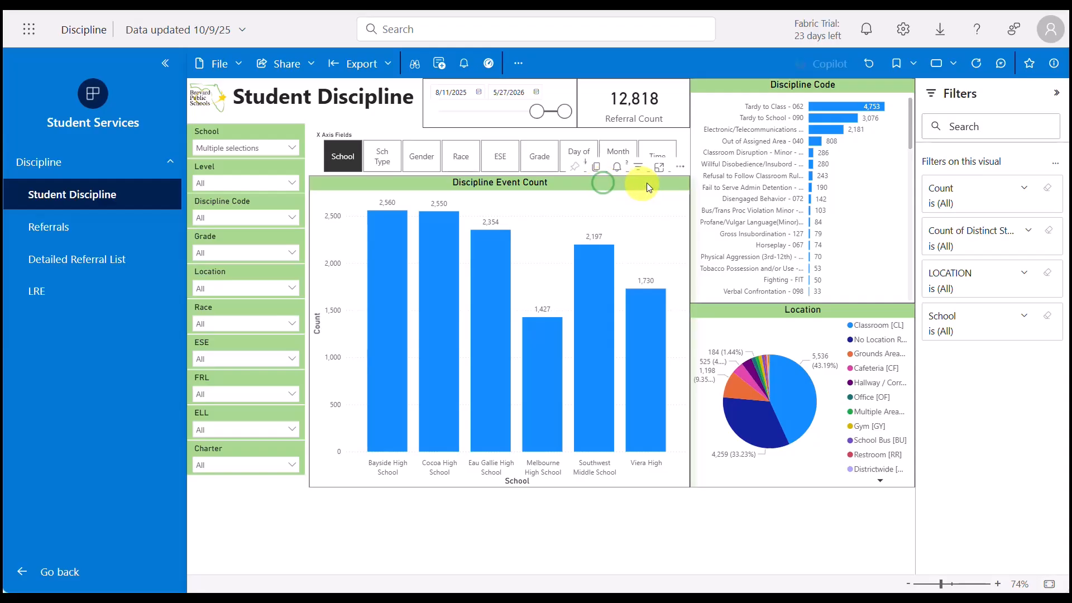
{"action": "left_click", "coordinate": [679, 167]}
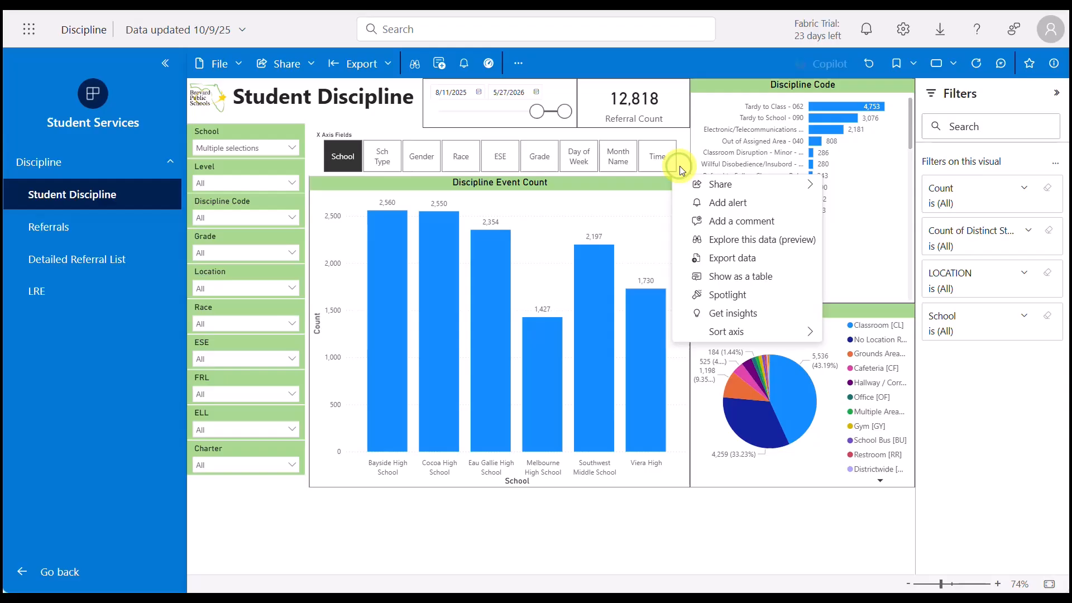
{"action": "left_click", "coordinate": [817, 240]}
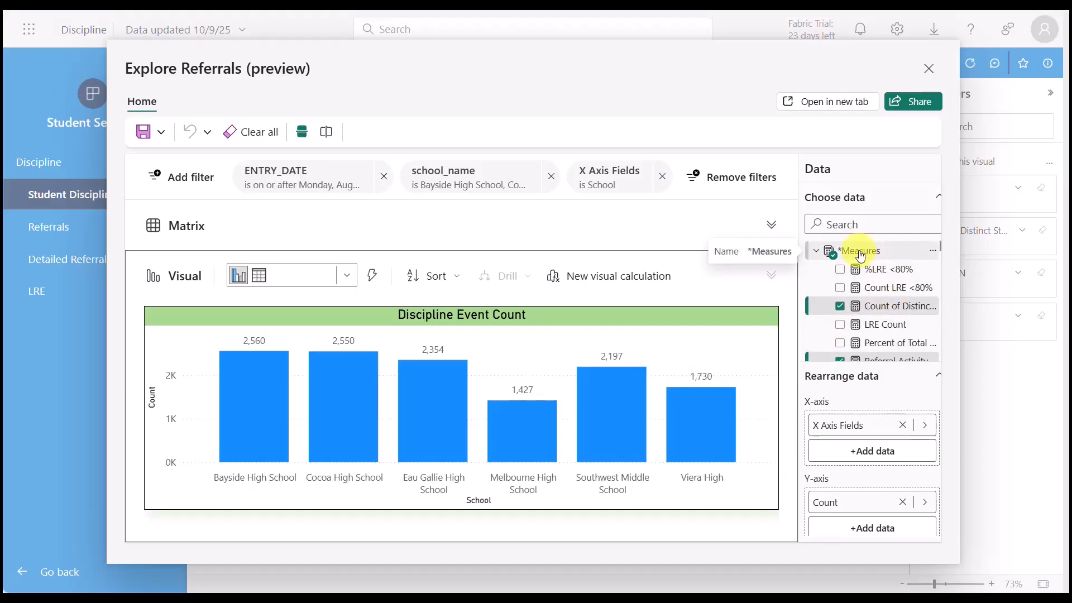
Step: Add the Total Suspen Days measure and the OSS_DAYS and ISS_DAYS fields from All Referrals to the Discipline Event Count chart
{"action": "scroll", "coordinate": [832, 301], "scroll_direction": "down", "scroll_amount": 2}
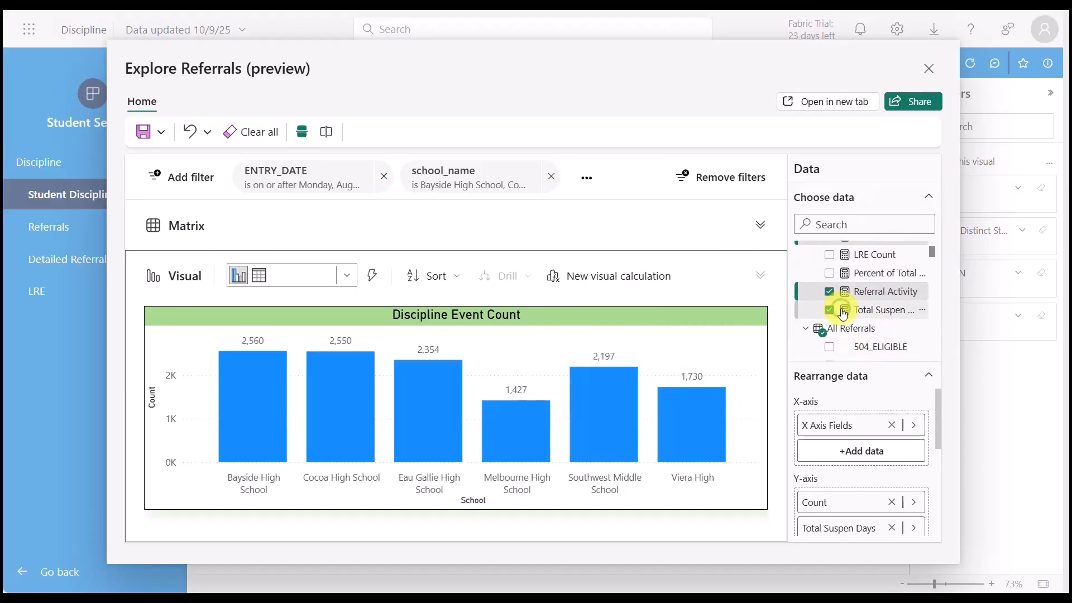
{"action": "left_click", "coordinate": [829, 310]}
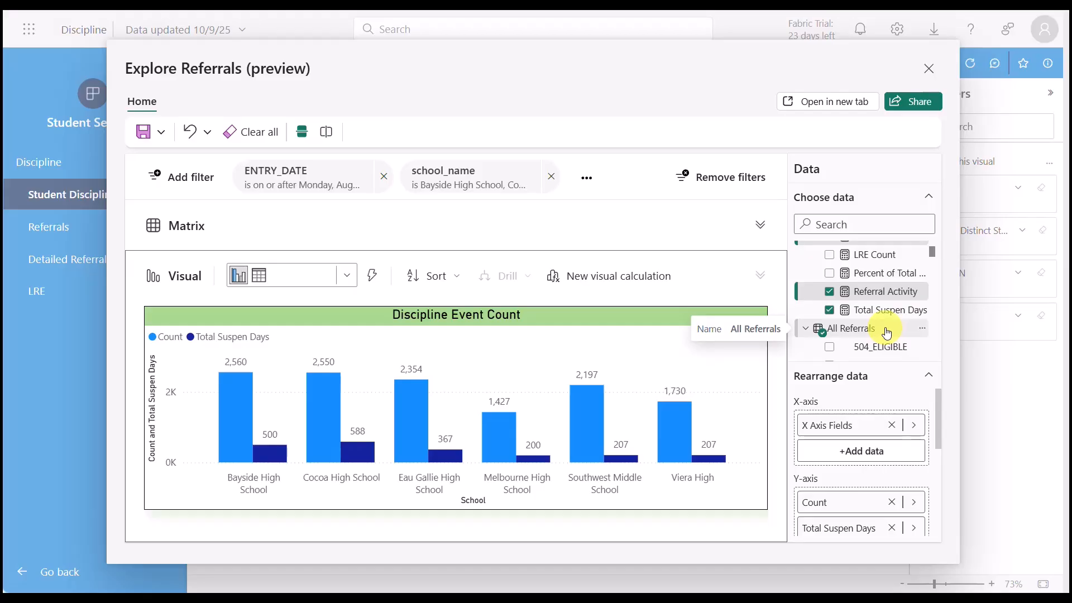
{"action": "scroll", "coordinate": [887, 333], "scroll_direction": "down", "scroll_amount": 10}
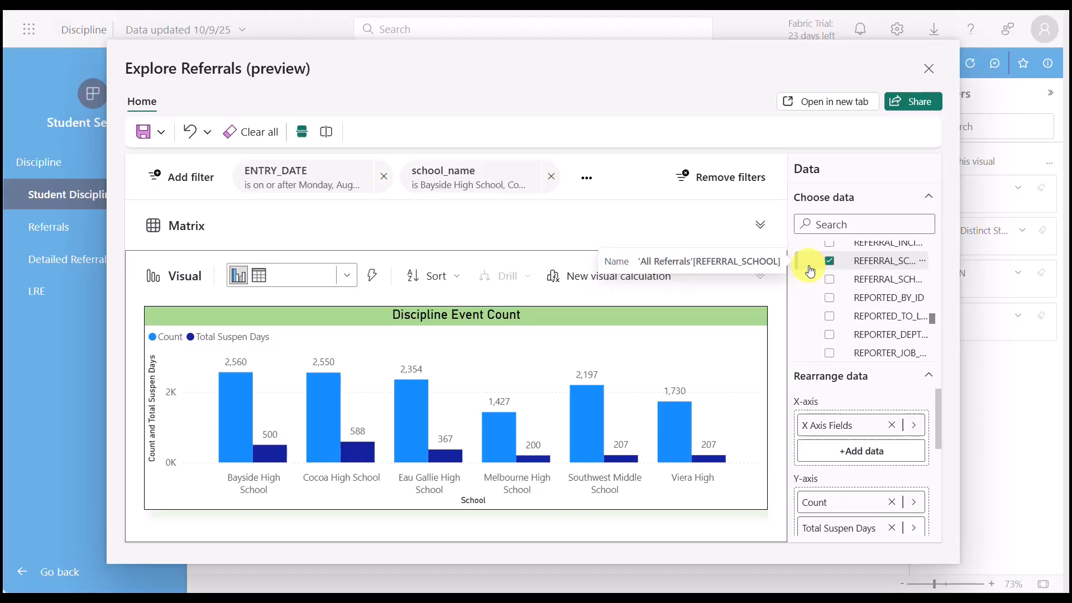
{"action": "scroll", "coordinate": [816, 293], "scroll_direction": "up", "scroll_amount": 3}
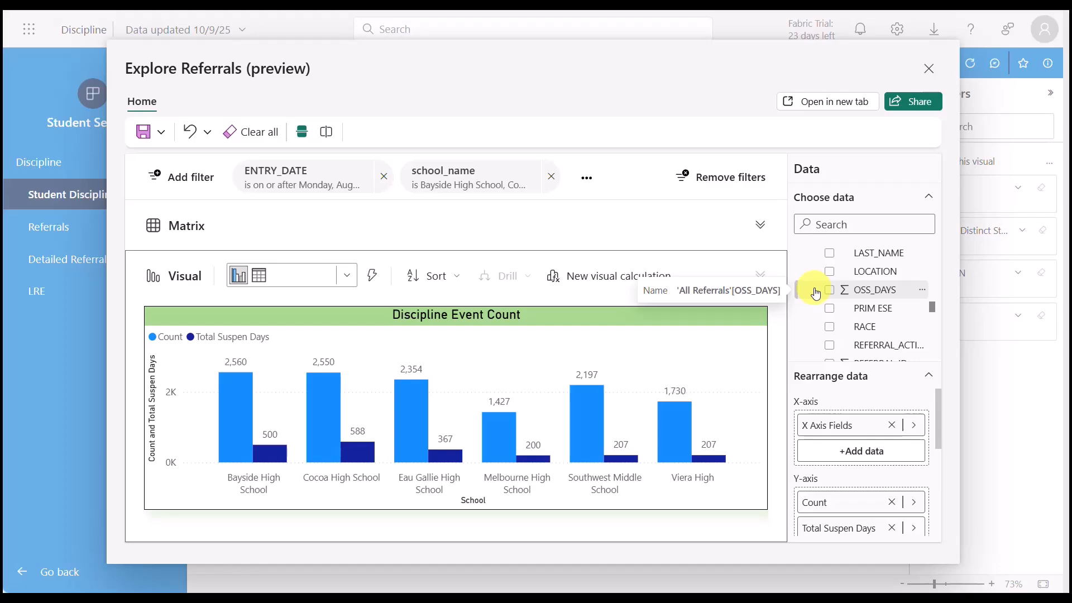
{"action": "left_click", "coordinate": [830, 290]}
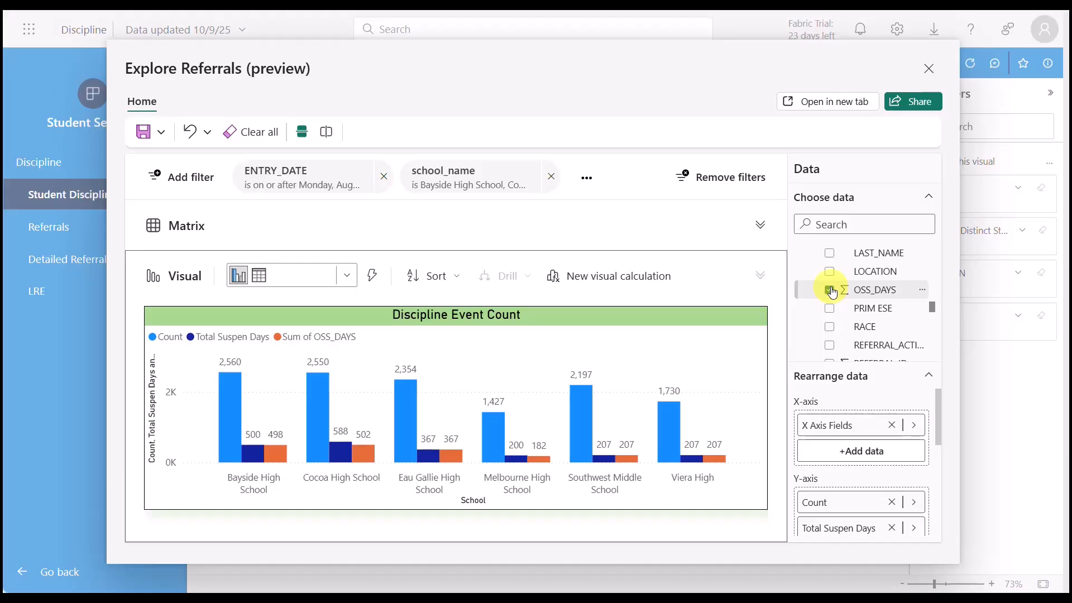
{"action": "scroll", "coordinate": [832, 291], "scroll_direction": "up", "scroll_amount": 2}
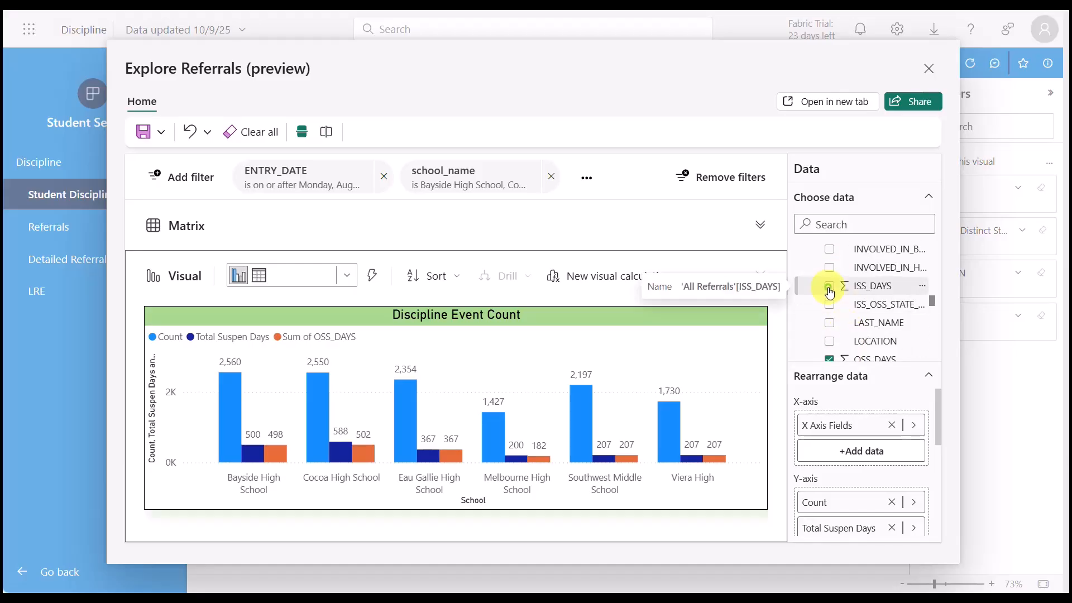
{"action": "left_click", "coordinate": [830, 291]}
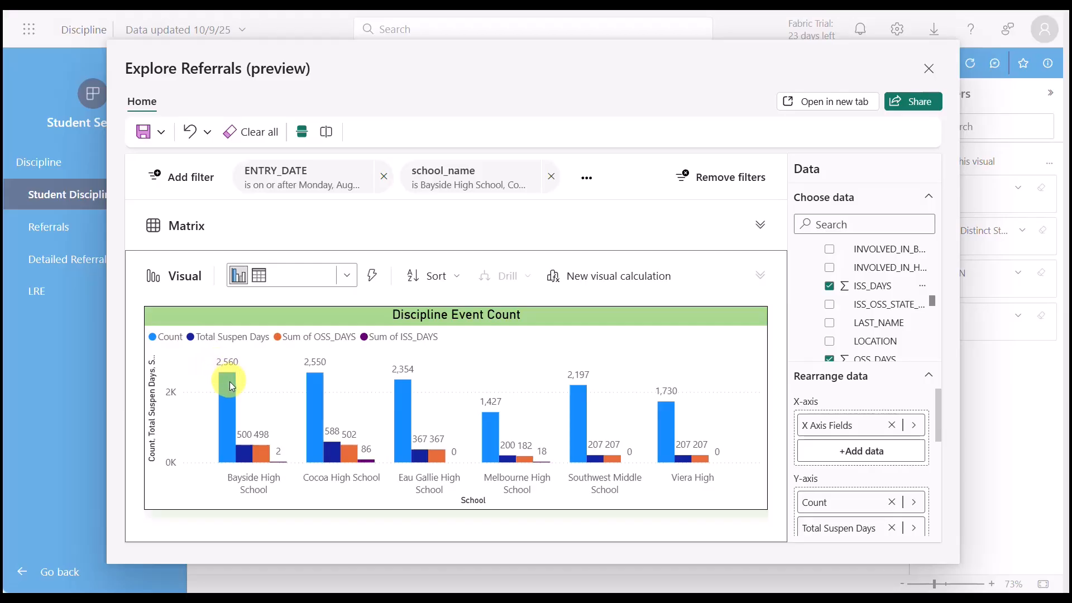
{"action": "mouse_move", "coordinate": [232, 397]}
{"action": "mouse_move", "coordinate": [262, 455]}
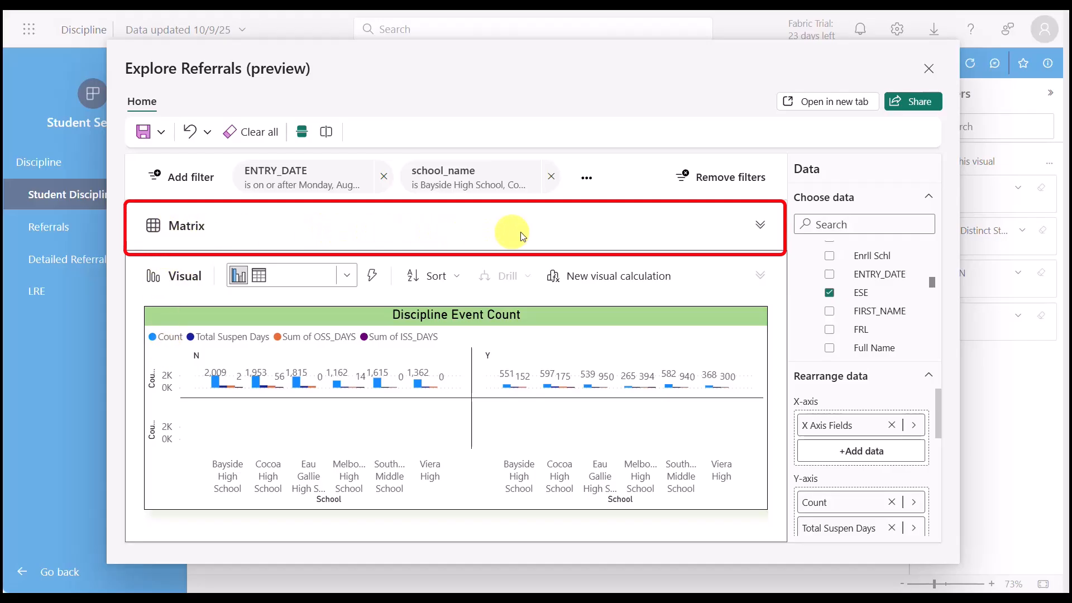
Step: Drill the Matrix up and expand it one level down to nest ESE under School, and arrange it side by side with the visual
{"action": "left_click", "coordinate": [760, 228]}
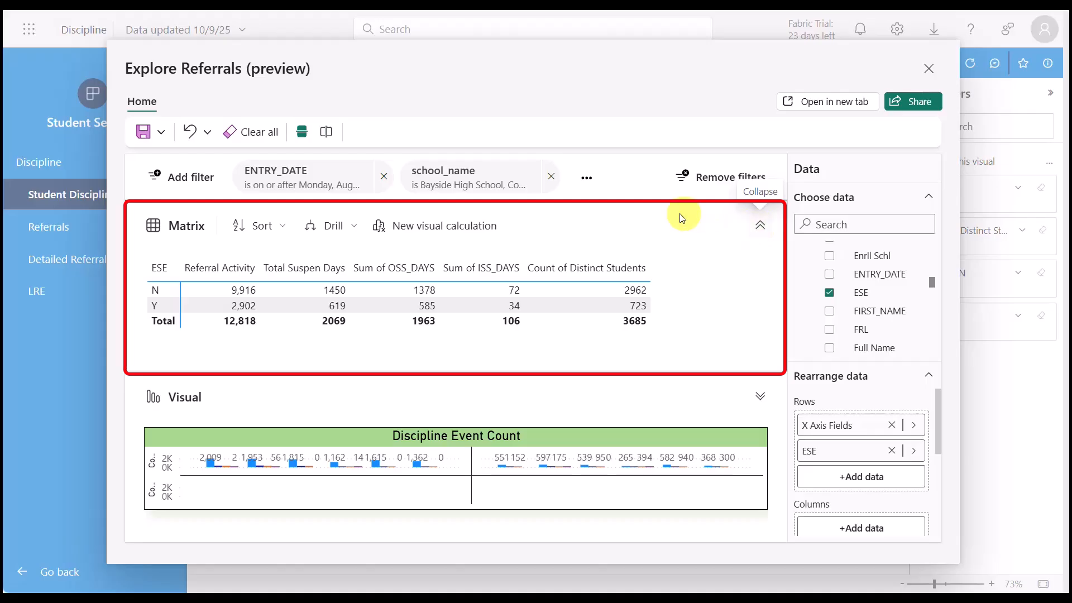
{"action": "left_click", "coordinate": [355, 229]}
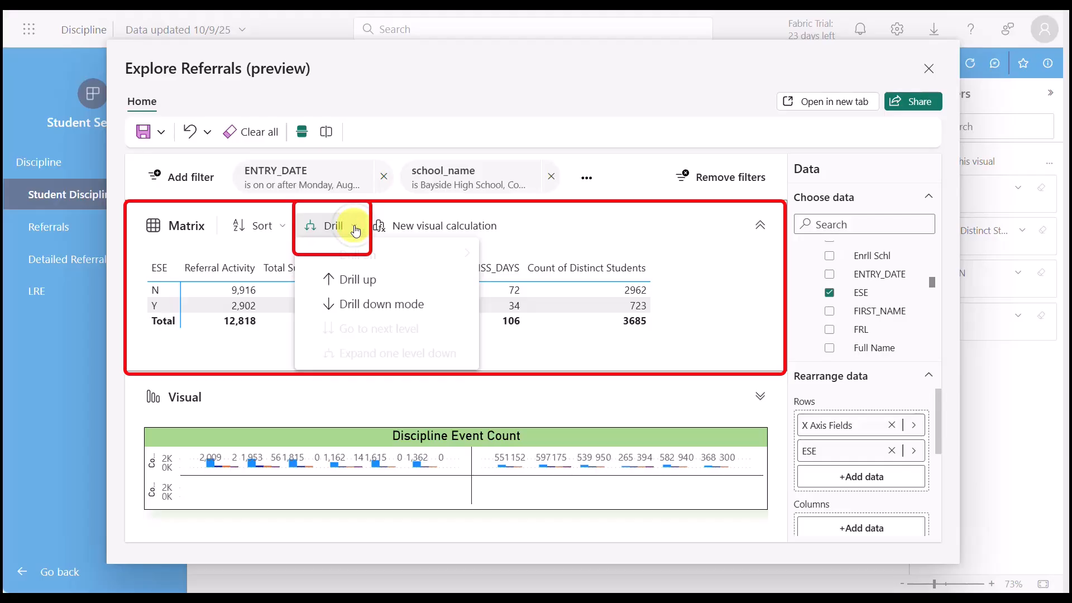
{"action": "left_click", "coordinate": [355, 279]}
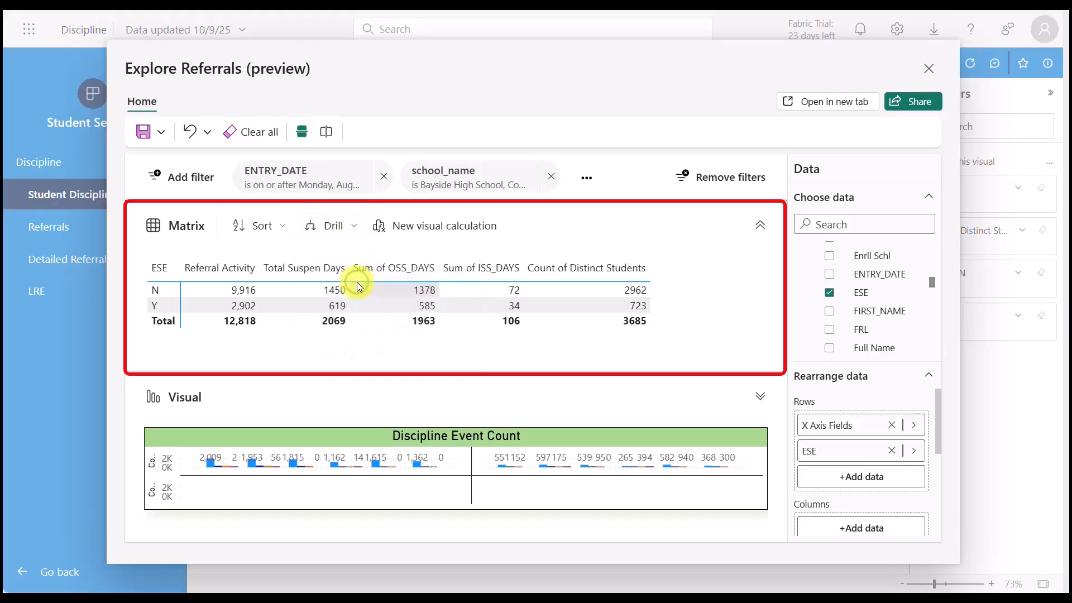
{"action": "left_click", "coordinate": [333, 226]}
{"action": "left_click", "coordinate": [386, 337]}
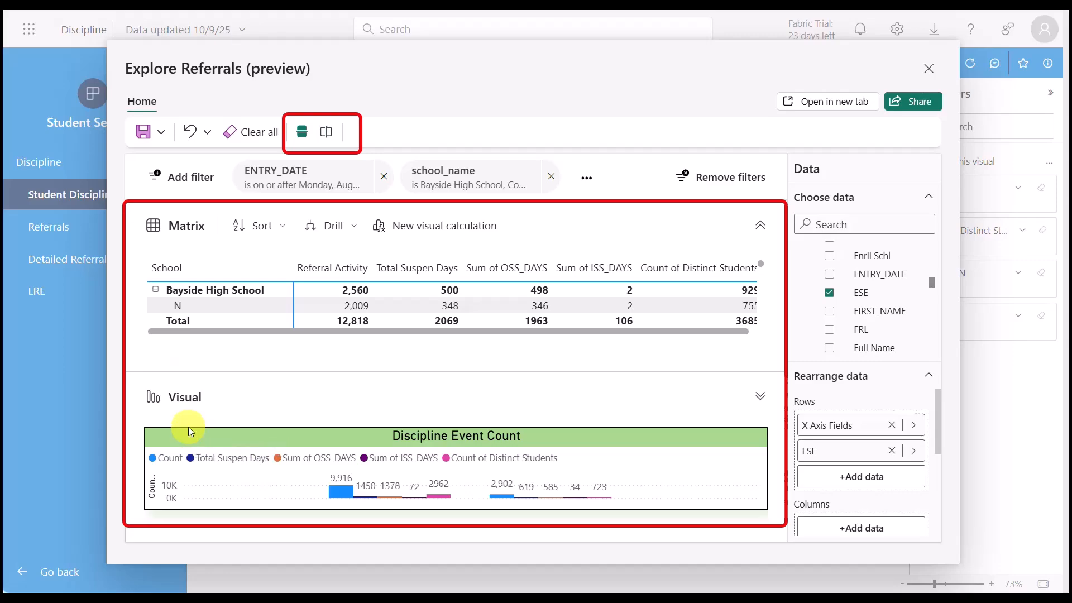
{"action": "left_click", "coordinate": [327, 134]}
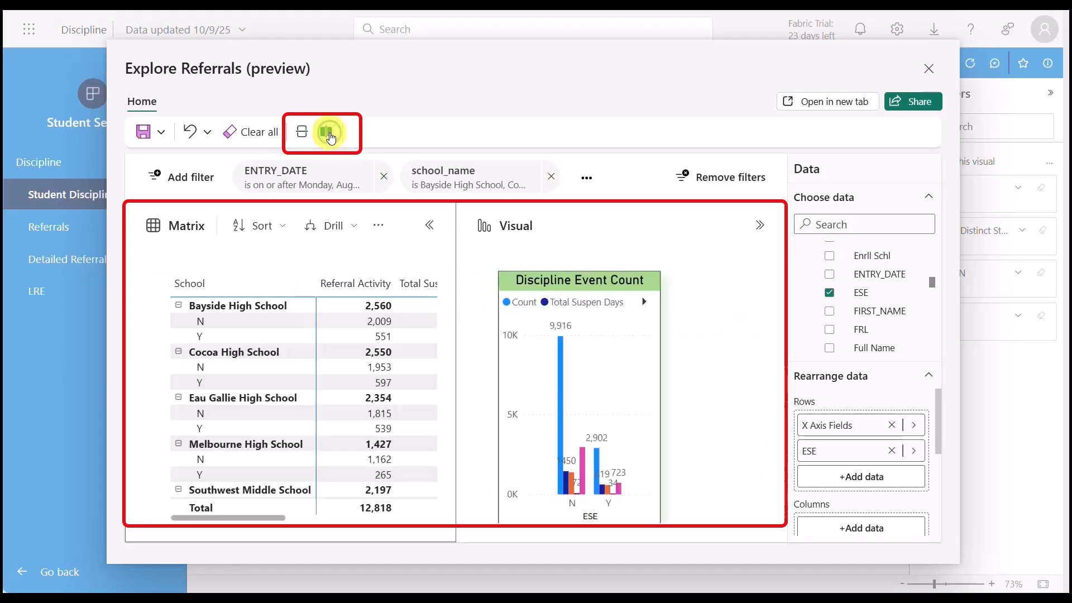
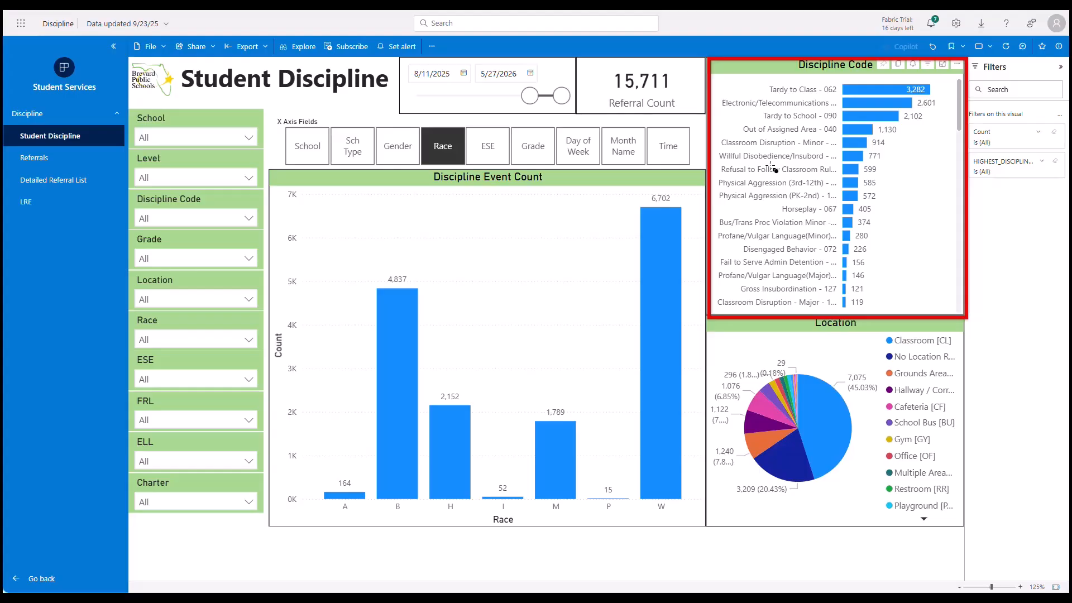
Step: Filter the report's Discipline Code to Tardy to Class - 062, searching the codes for "tard"
{"action": "left_click_drag", "start_coordinate": [936, 98], "coordinate": [740, 80]}
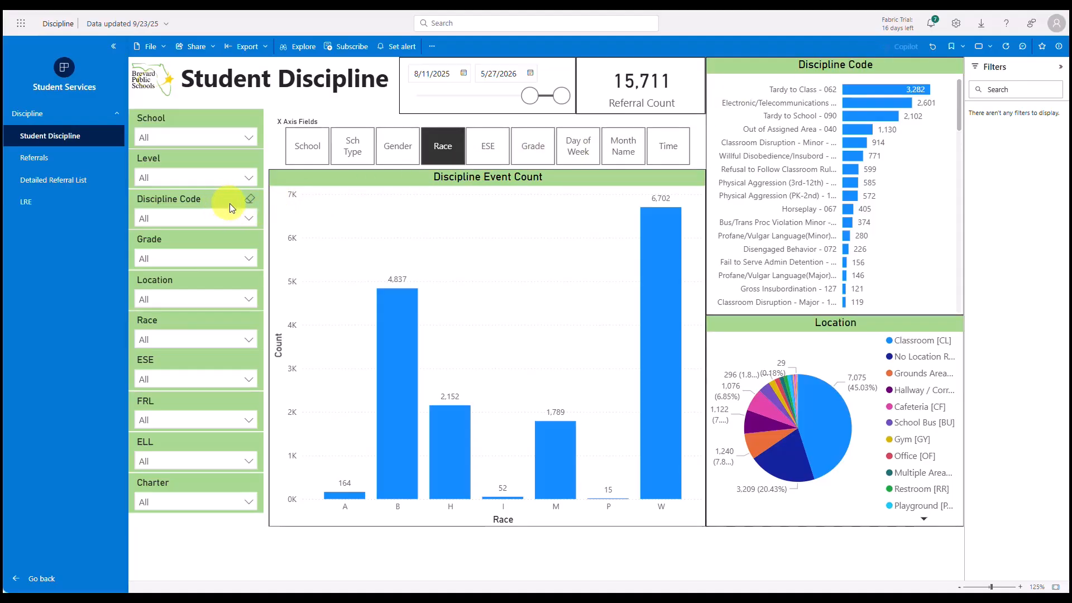
{"action": "left_click", "coordinate": [250, 219]}
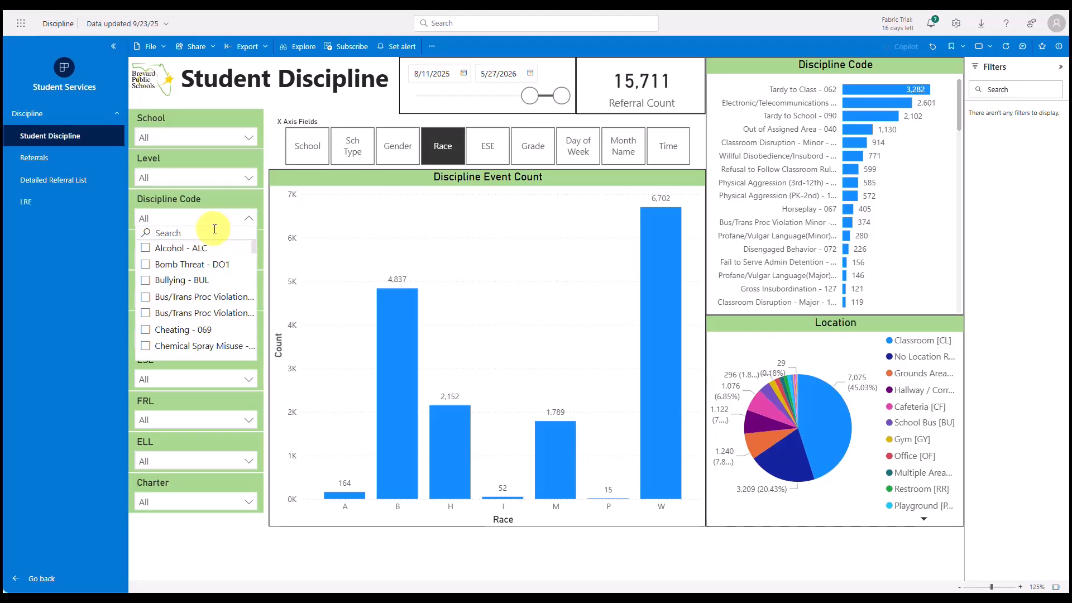
{"action": "type", "text": "tard"}
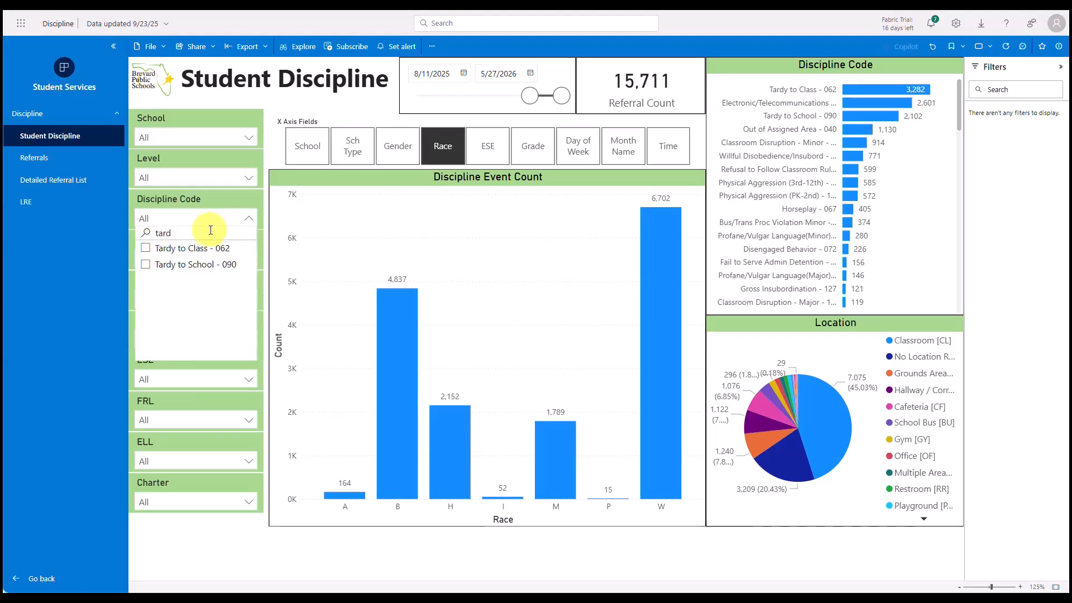
{"action": "left_click", "coordinate": [146, 249]}
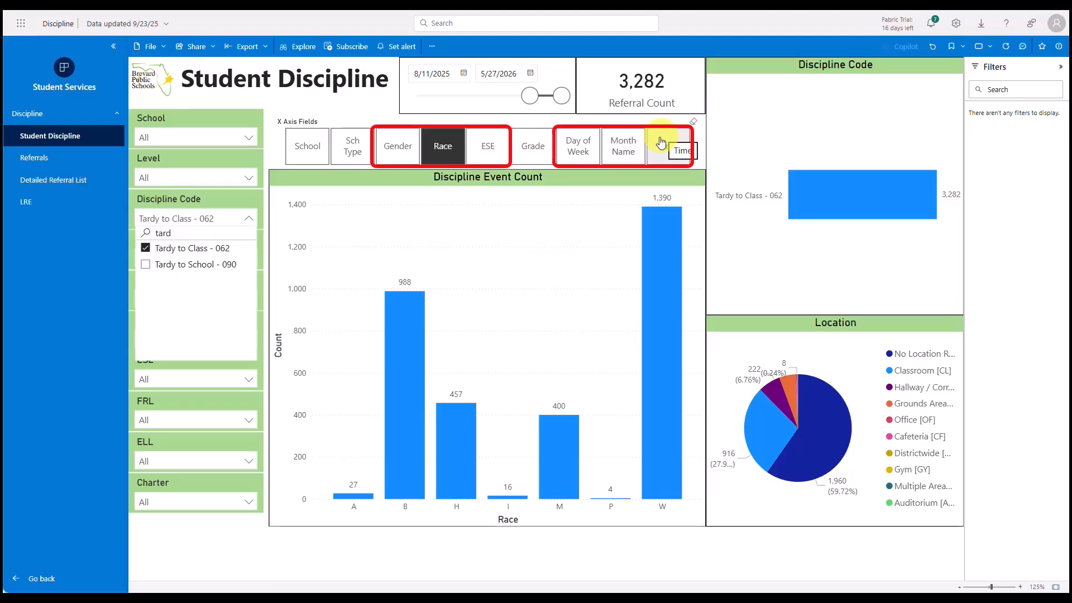
{"action": "left_click", "coordinate": [737, 165]}
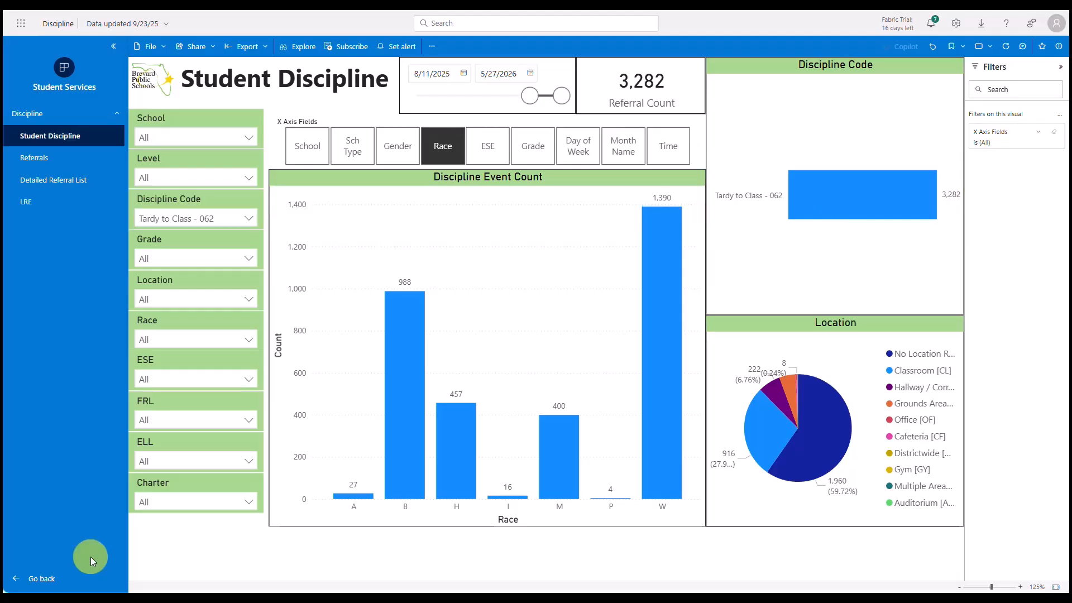
Step: Break down the Discipline Event Count chart by Grade and examine the No Location Reported, Classroom and Hallway / Corridor slices of the Location pie
{"action": "left_click", "coordinate": [537, 155]}
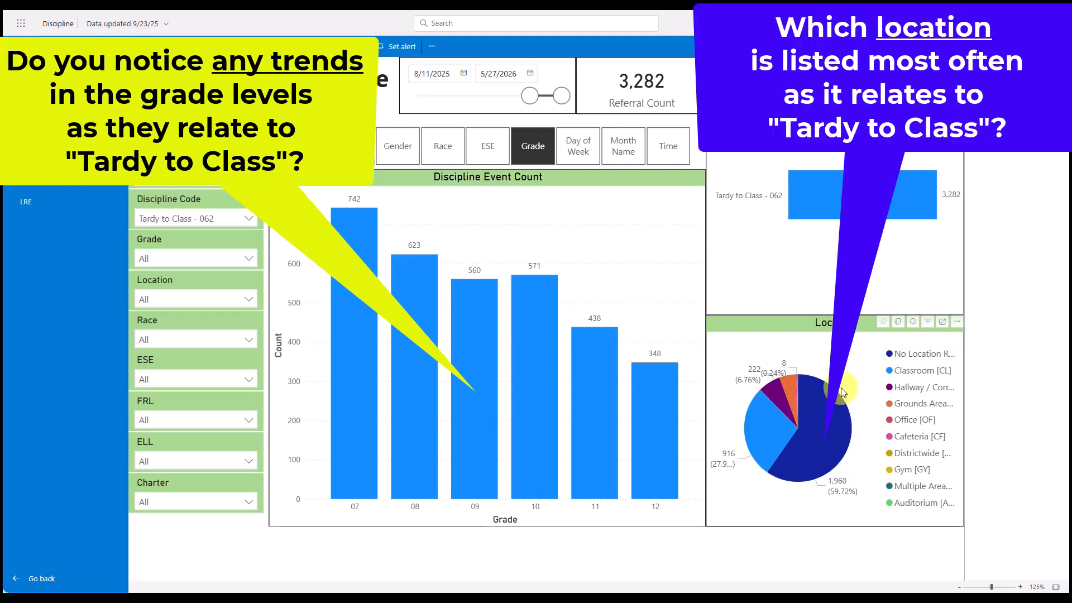
{"action": "mouse_move", "coordinate": [816, 438]}
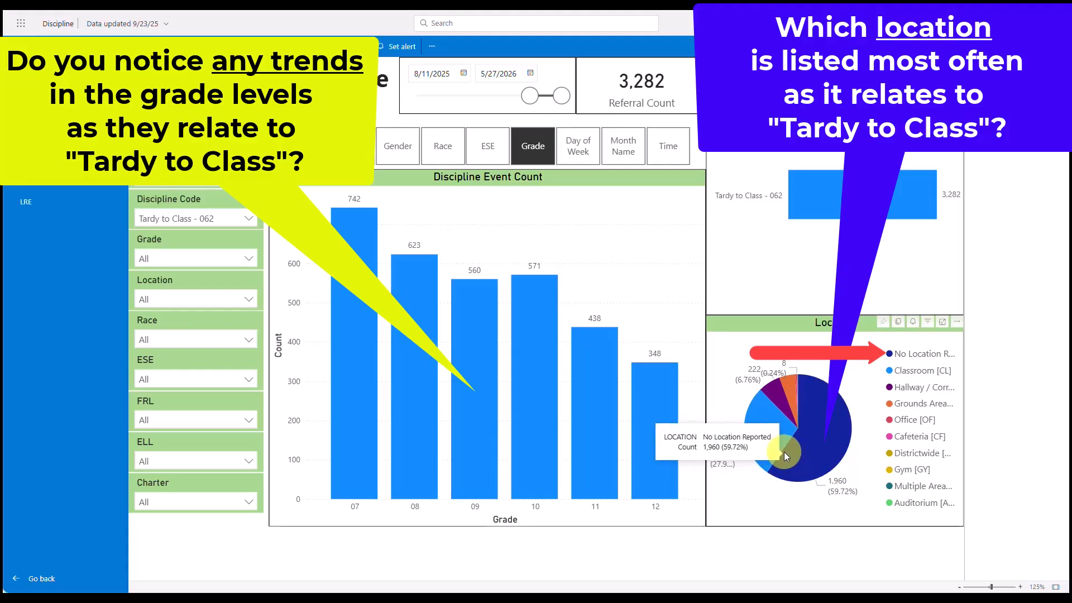
{"action": "mouse_move", "coordinate": [773, 441]}
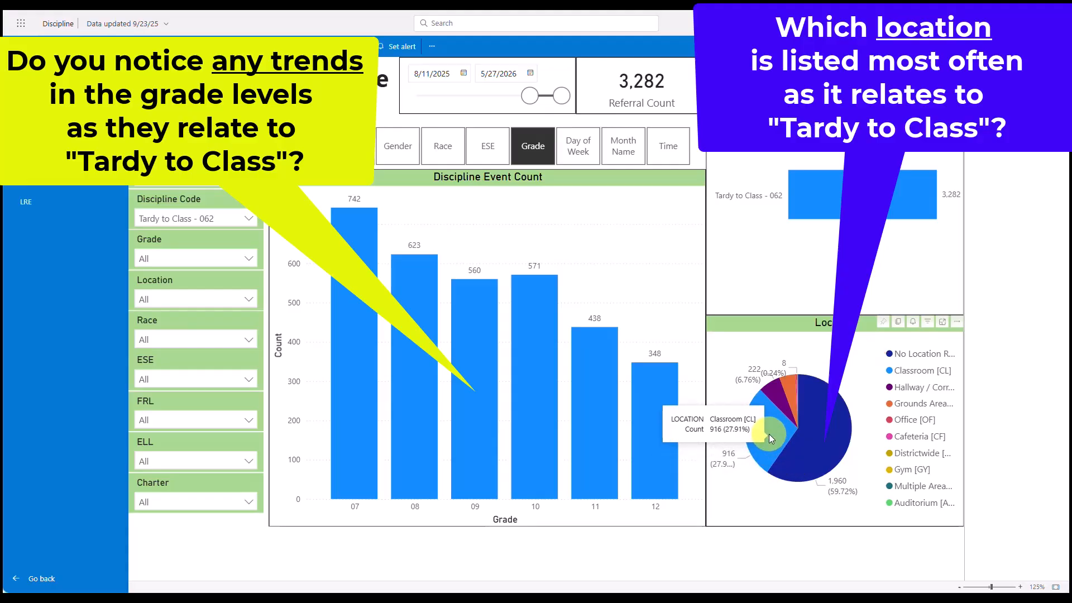
{"action": "mouse_move", "coordinate": [771, 396]}
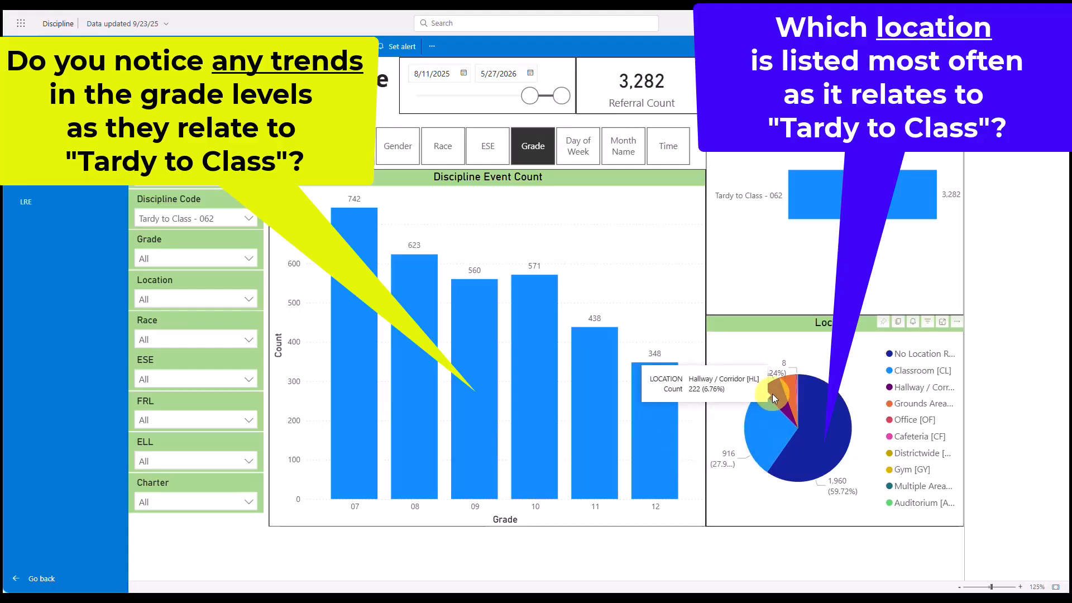